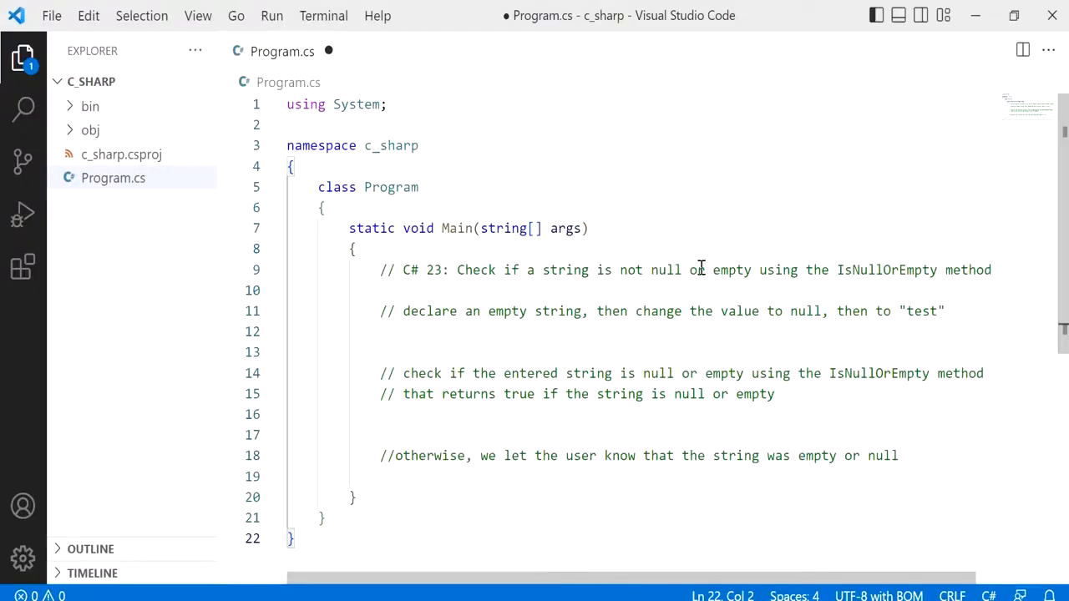
Step: Highlight the IsNullOrEmpty name and not-null-or-empty wording in the comments
double_click(869, 270)
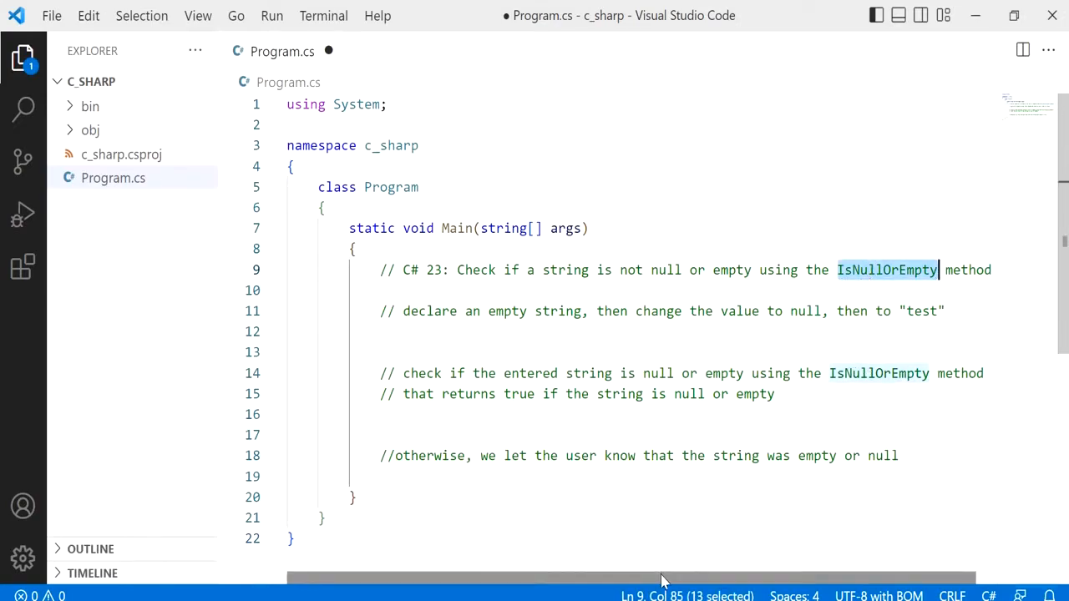
drag(661, 580, 682, 587)
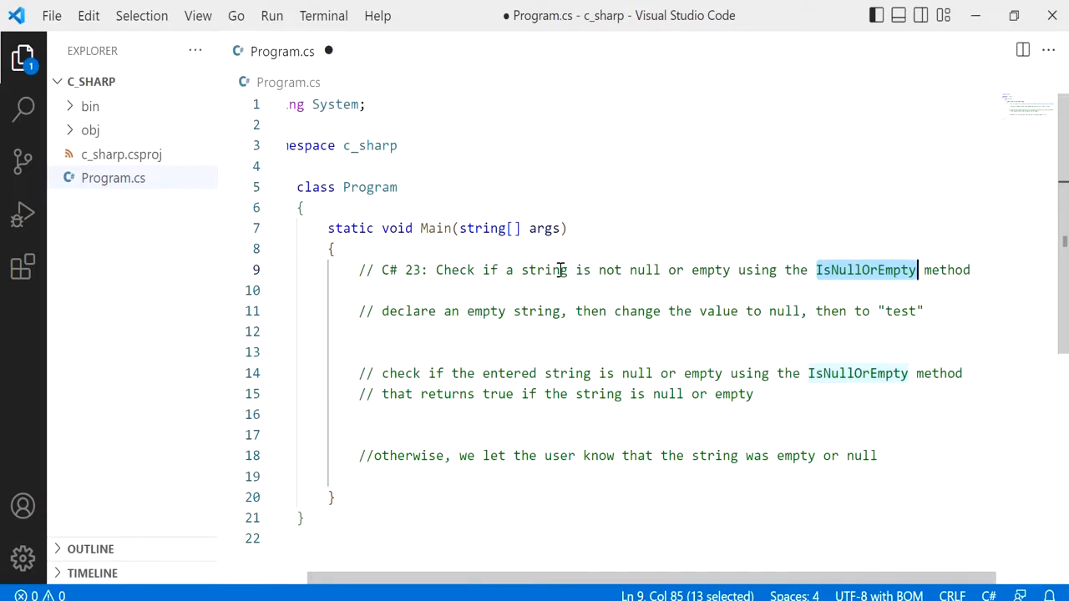
drag(598, 270, 776, 270)
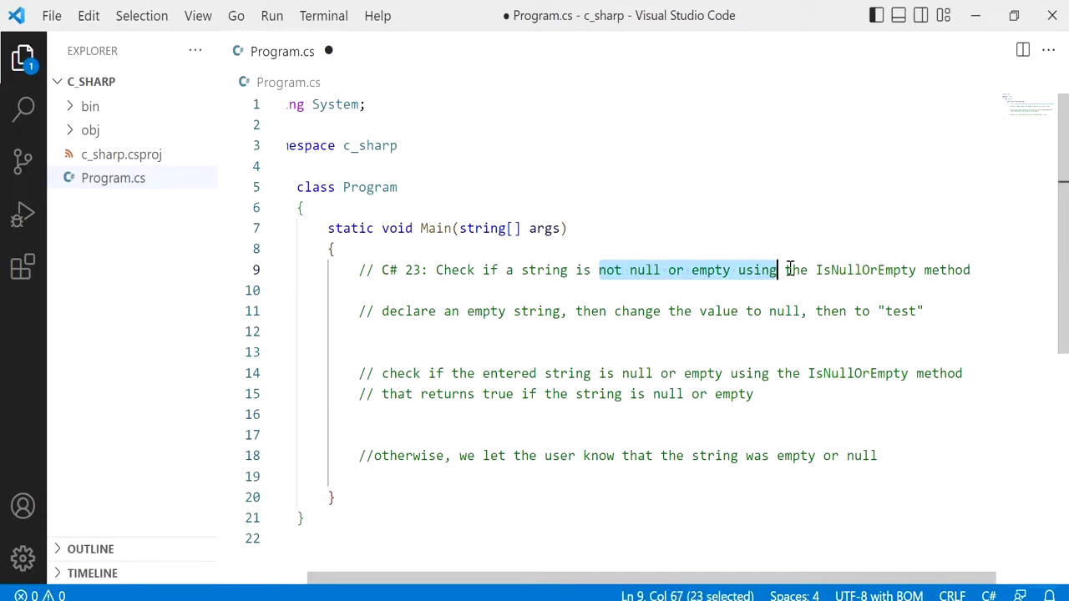
double_click(840, 270)
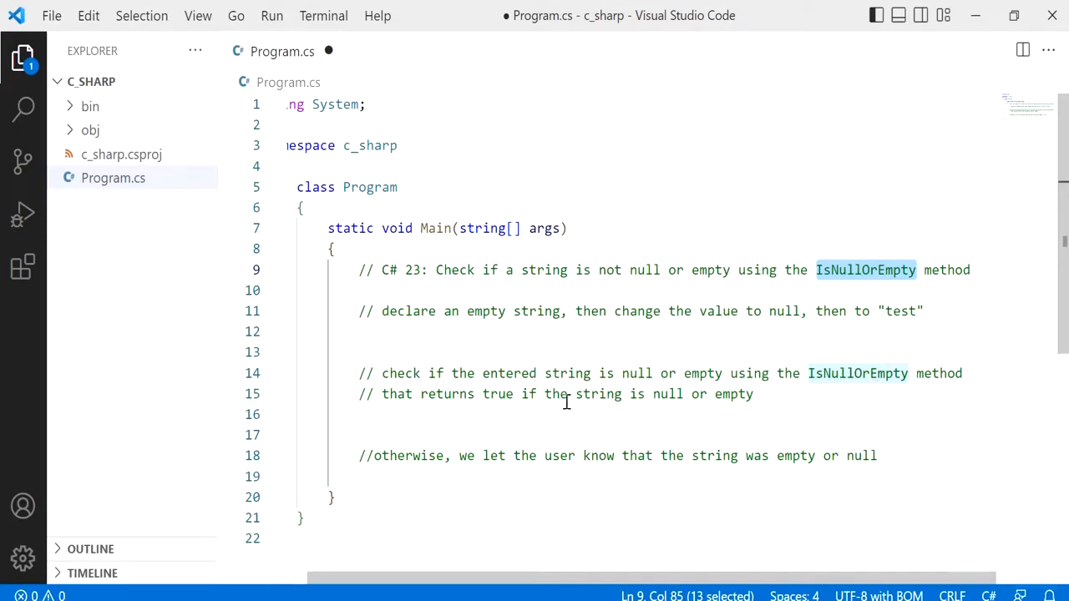
Step: Declare string test = "" on indented line 12 and indent empty line 16 for the check
click(521, 334)
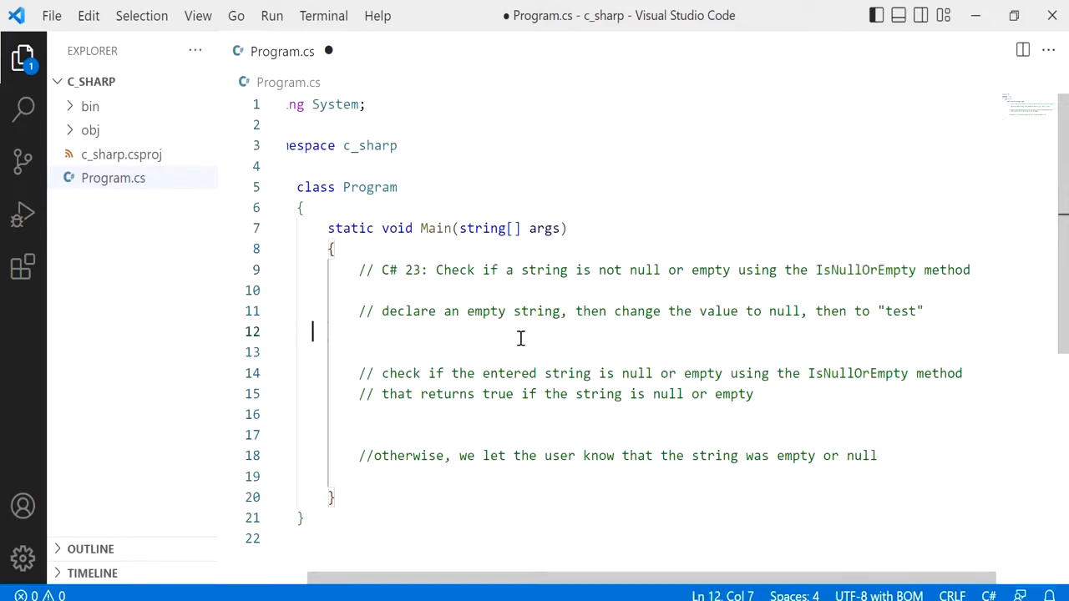
key(Tab)
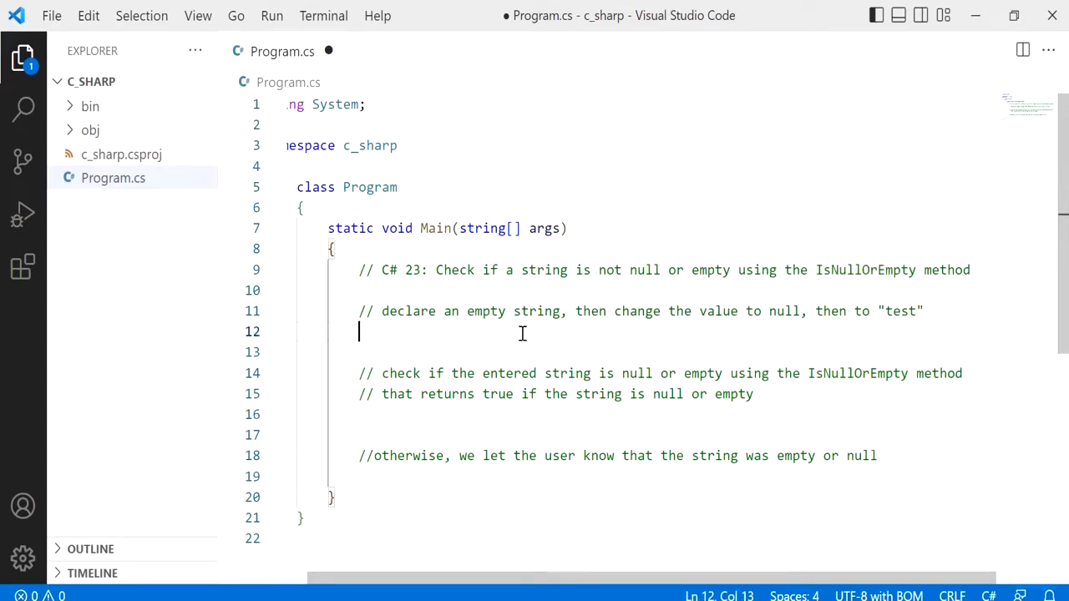
text(stri)
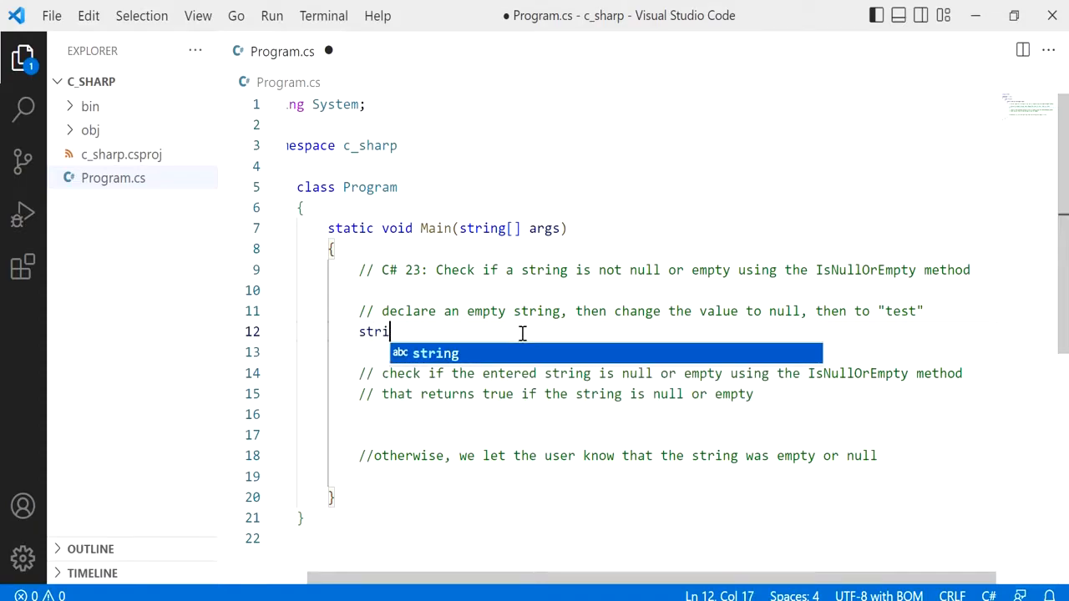
text(ng test )
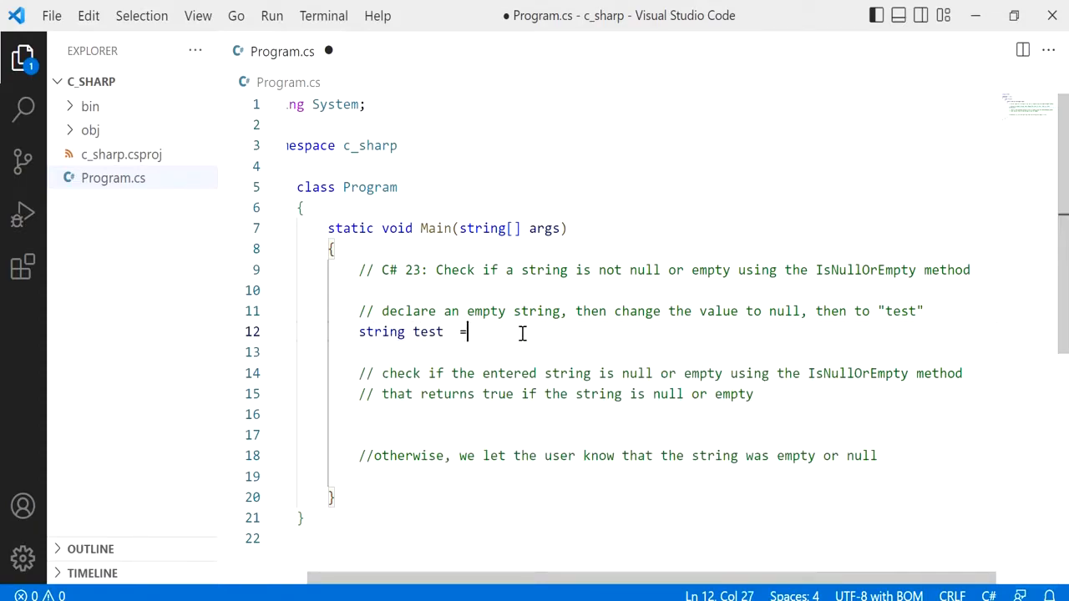
text(= "")
text(;)
click(753, 415)
key(Tab)
key(Tab)
key(Tab)
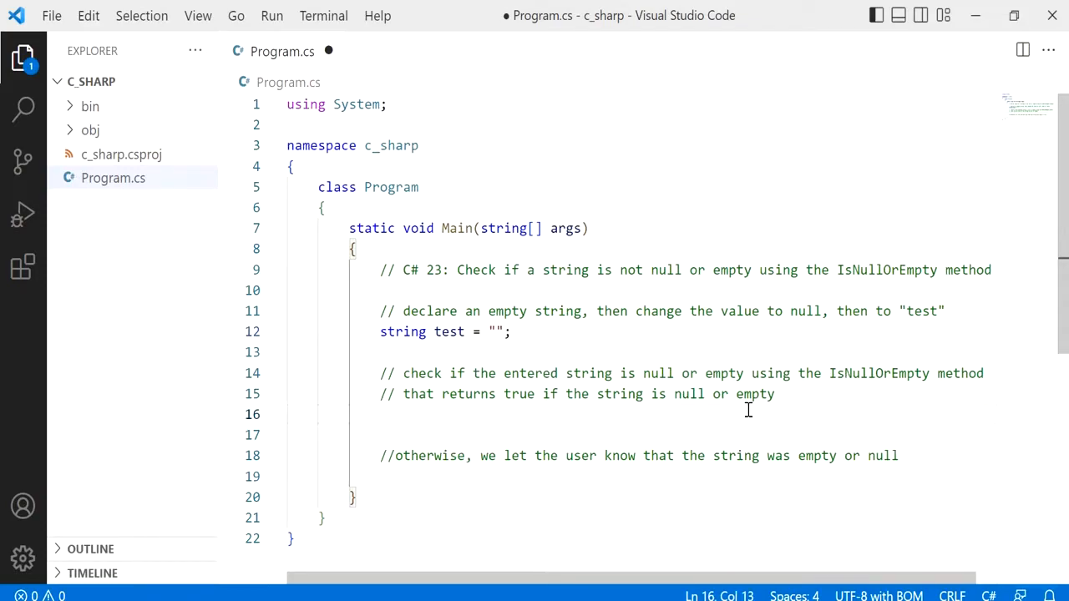
text(if()
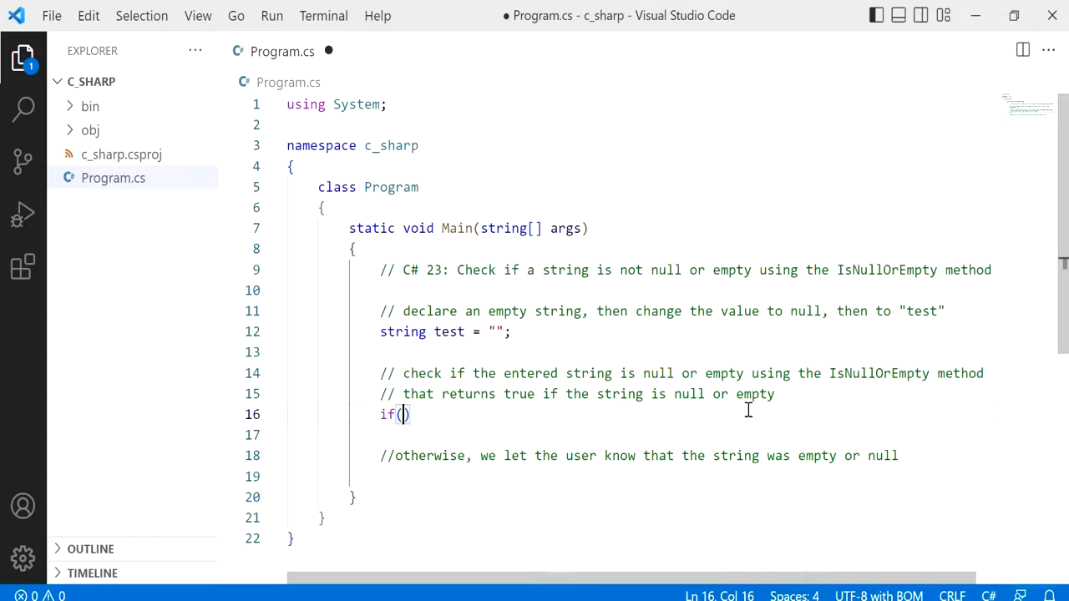
text(String)
Step: Write if(!String.IsNullOrEmpty(test)) on line 16 and start a new line for its block
key(Escape)
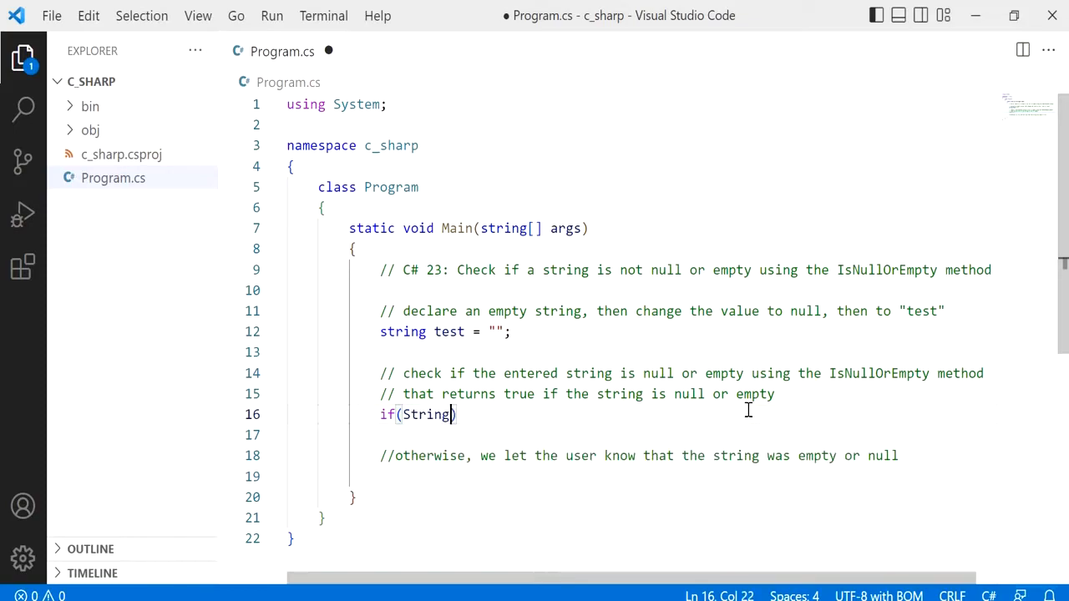
text(.Is)
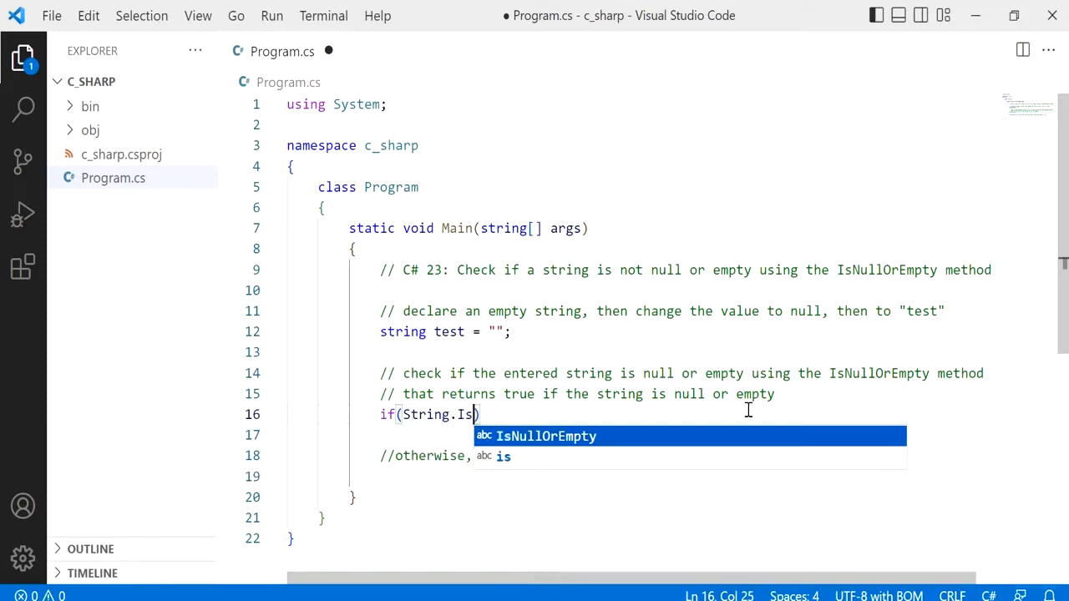
key(Tab)
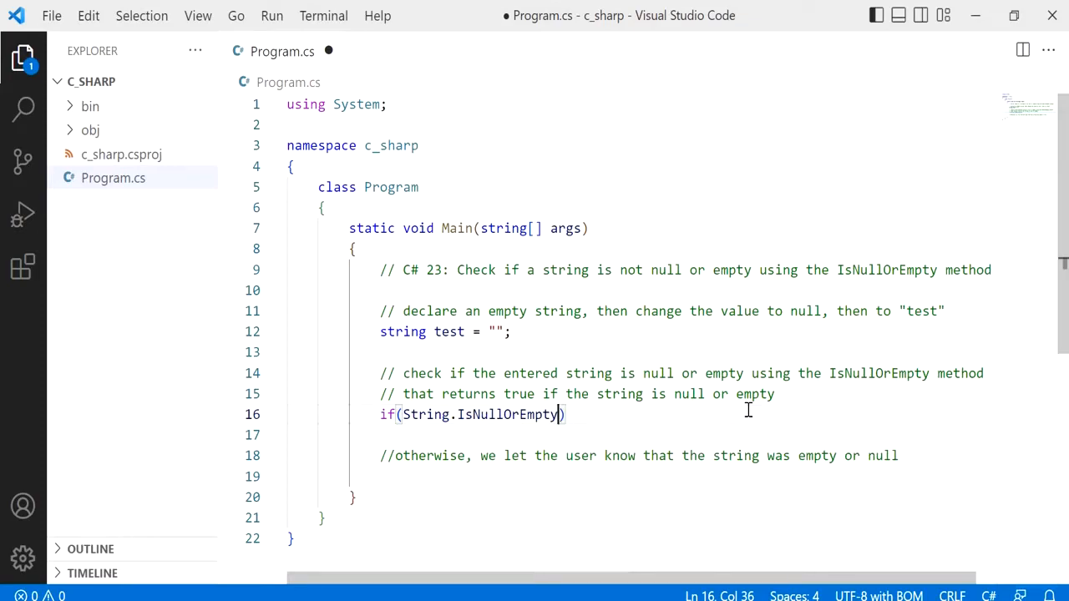
text(()
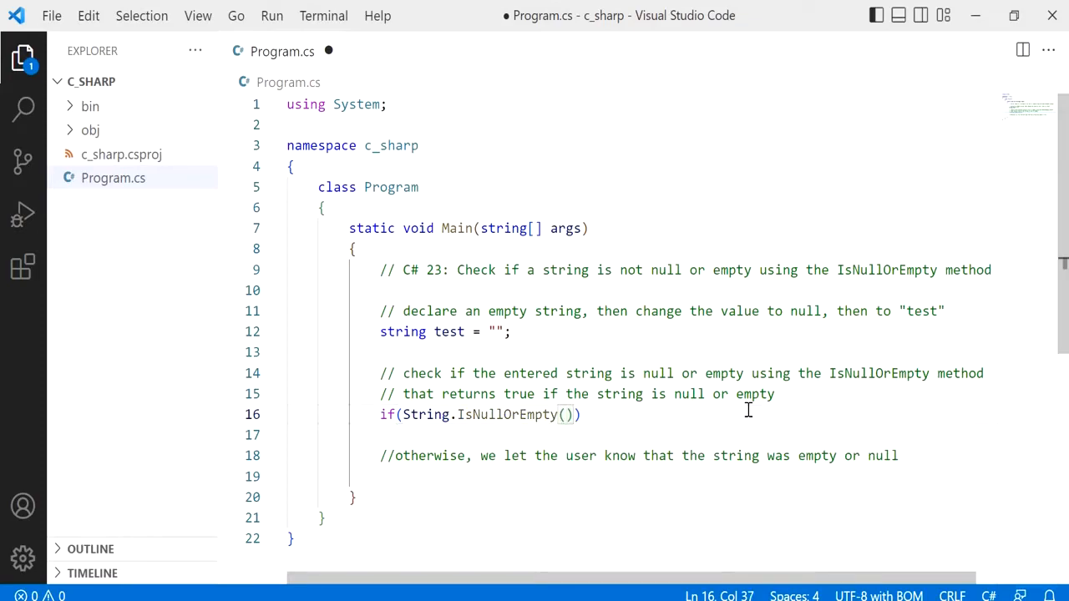
text(test)
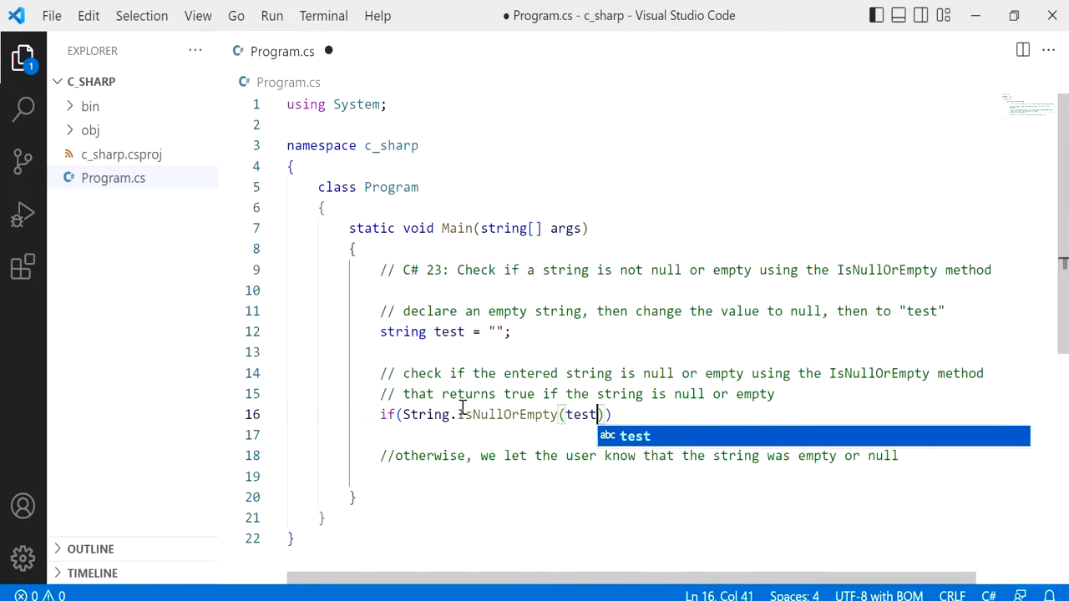
drag(489, 394, 775, 394)
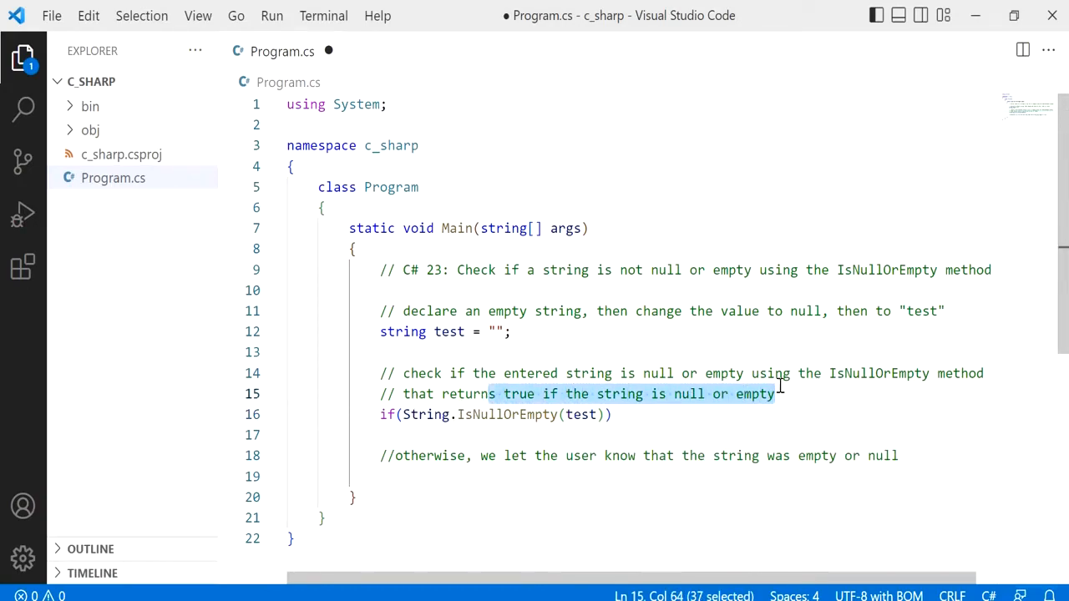
click(403, 415)
key(Delete)
text(S)
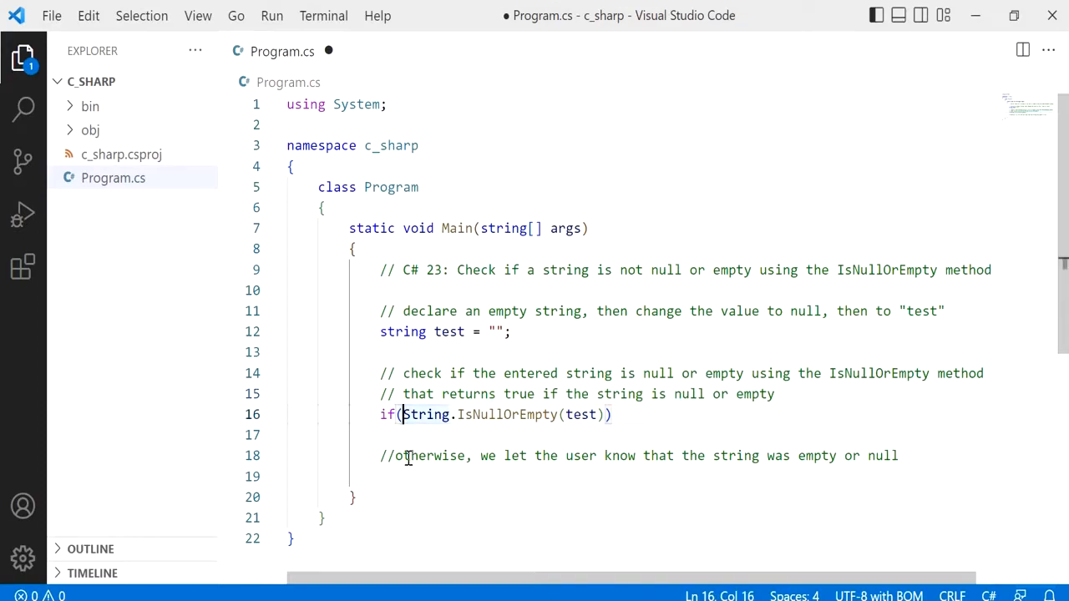
text(!)
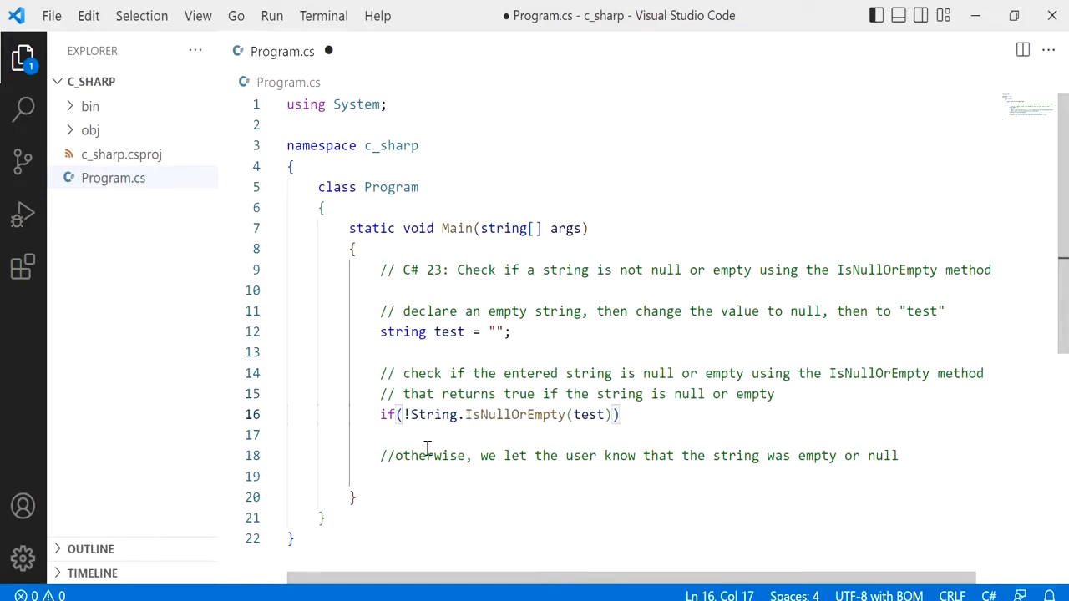
click(649, 413)
key(Return)
text({)
key(Return)
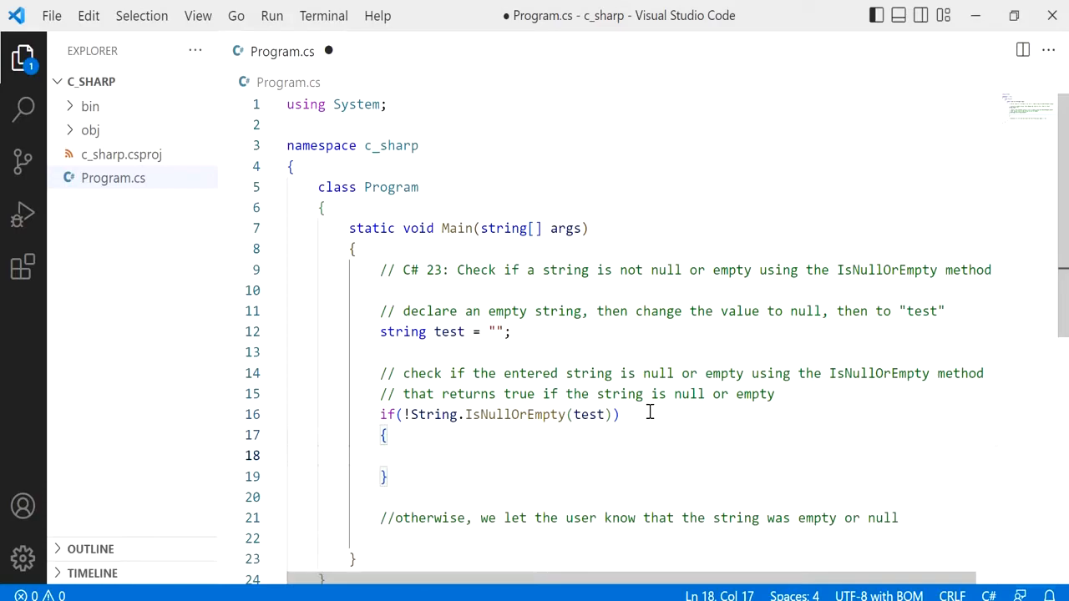
text(Console.)
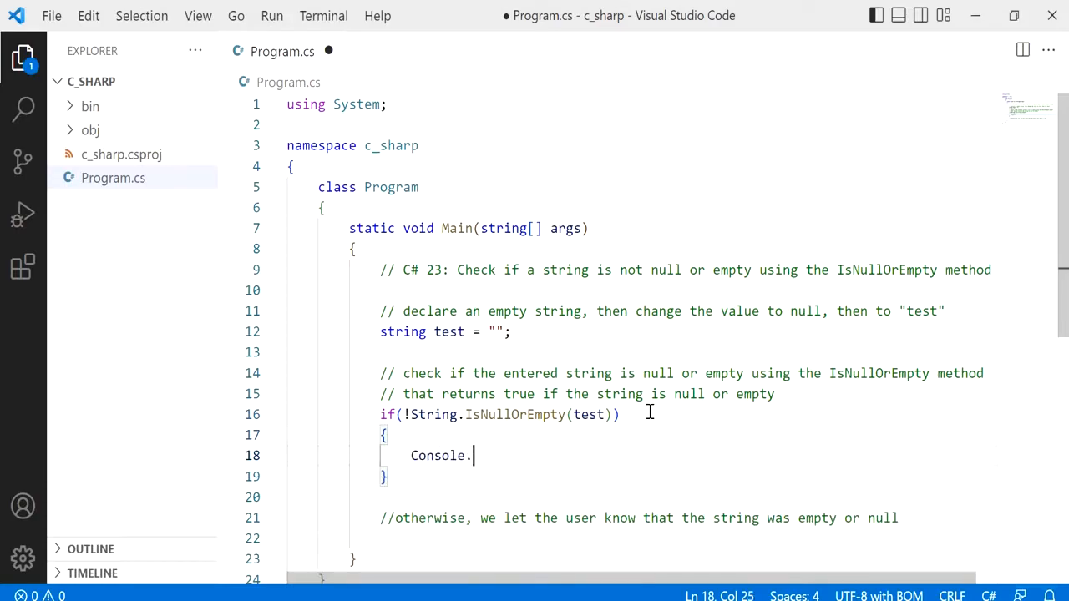
text(WriteL)
text(ine(")
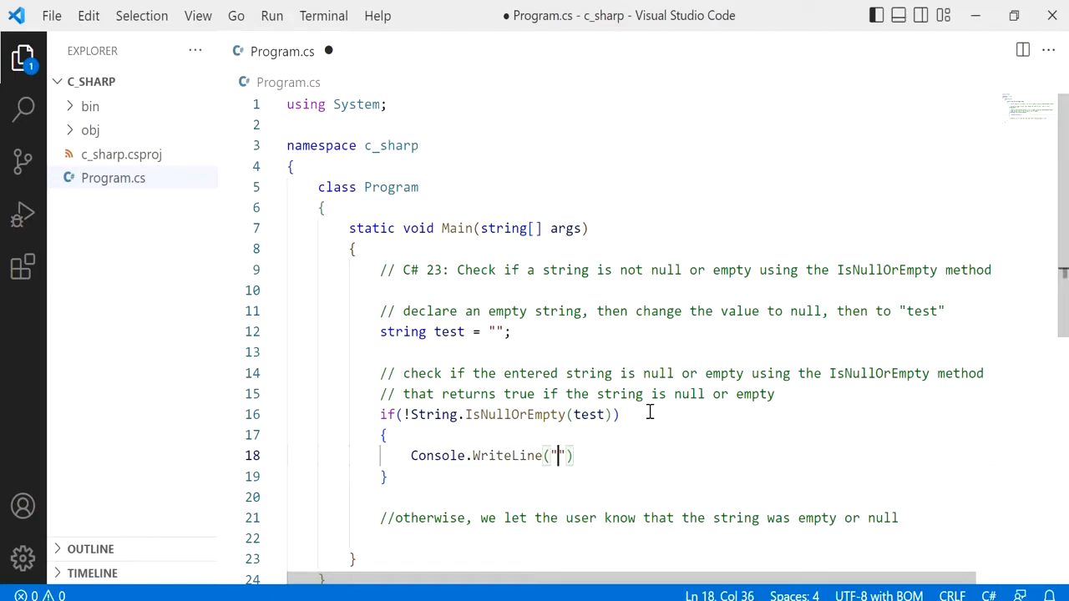
text(String has)
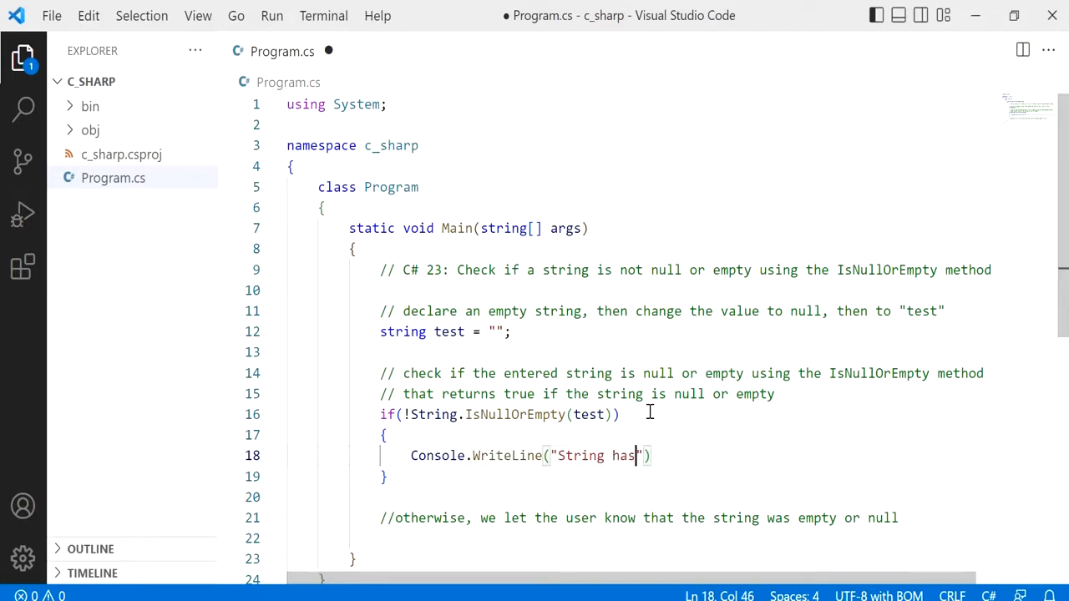
text( ")
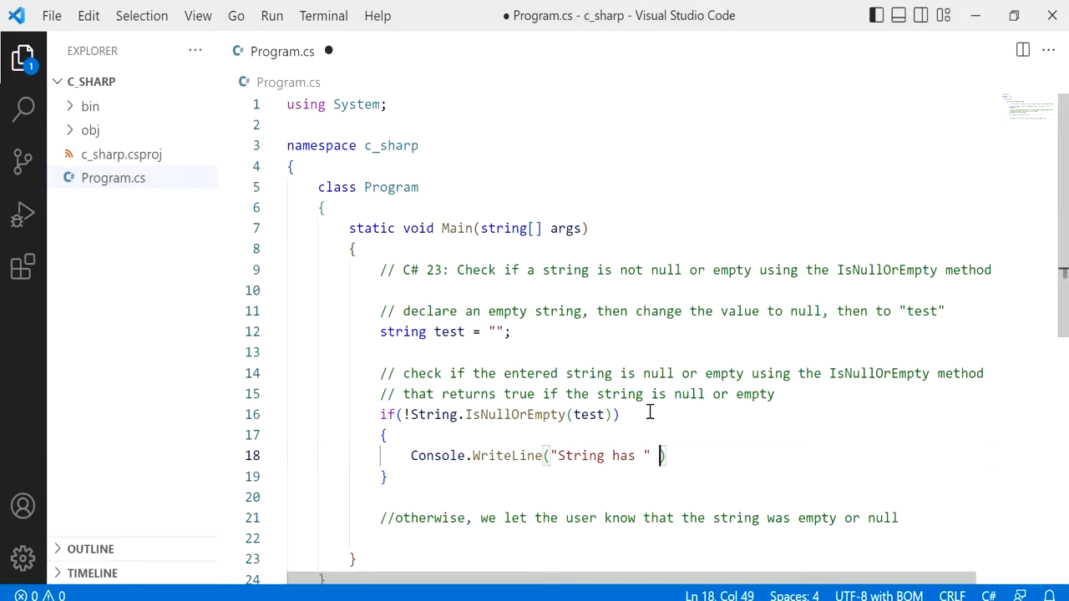
text( + test)
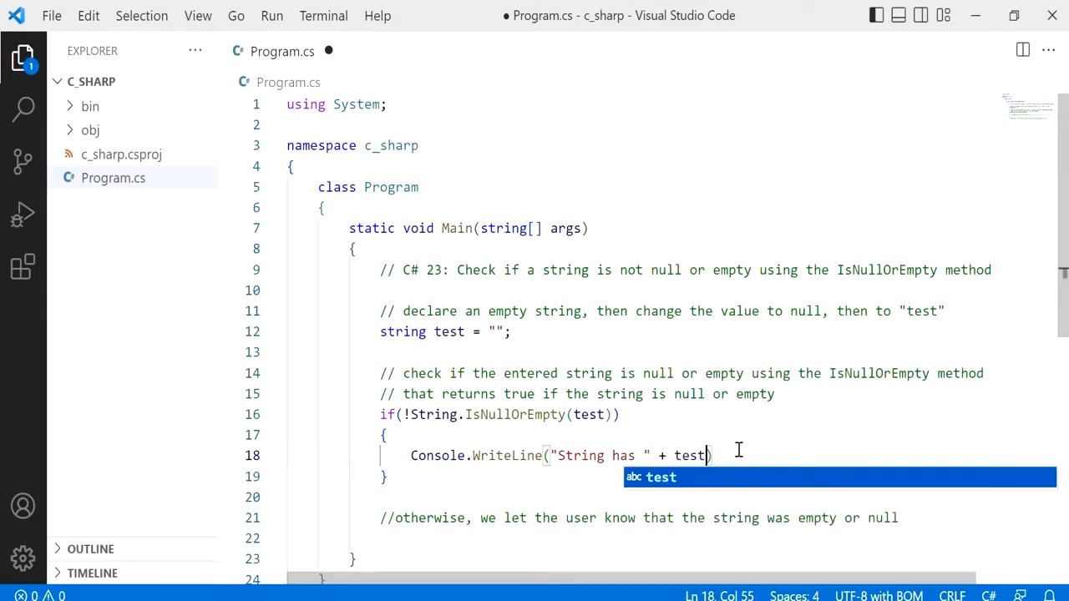
text();)
Step: Finish Console.WriteLine("String has " + test); in the if block and move below it
key(Down)
key(Down)
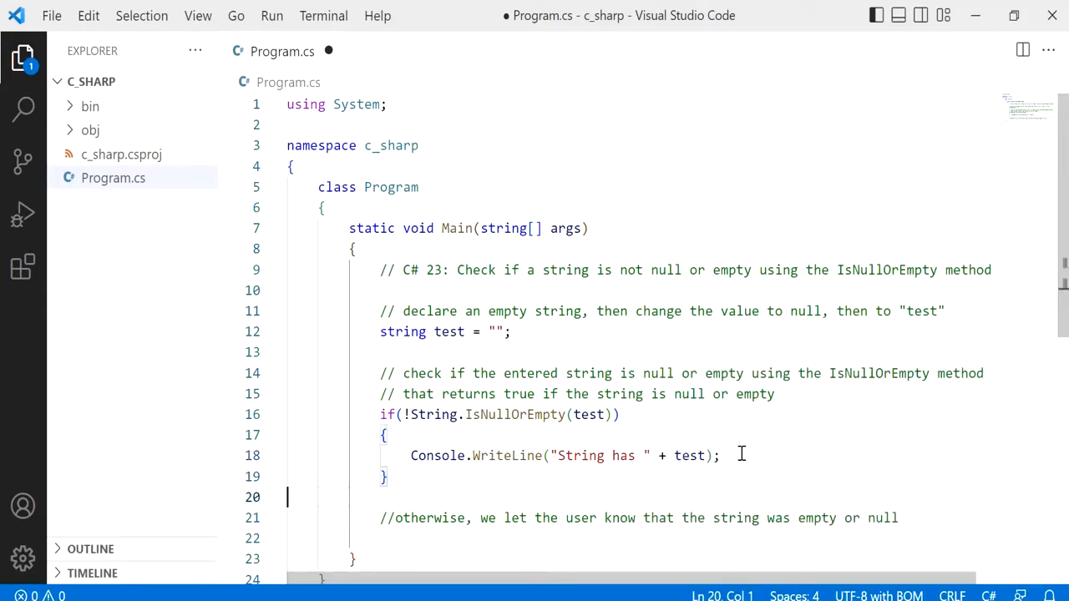
Step: Add an else block on line 22 and paste the copied Console.WriteLine statement into it
click(632, 518)
click(940, 536)
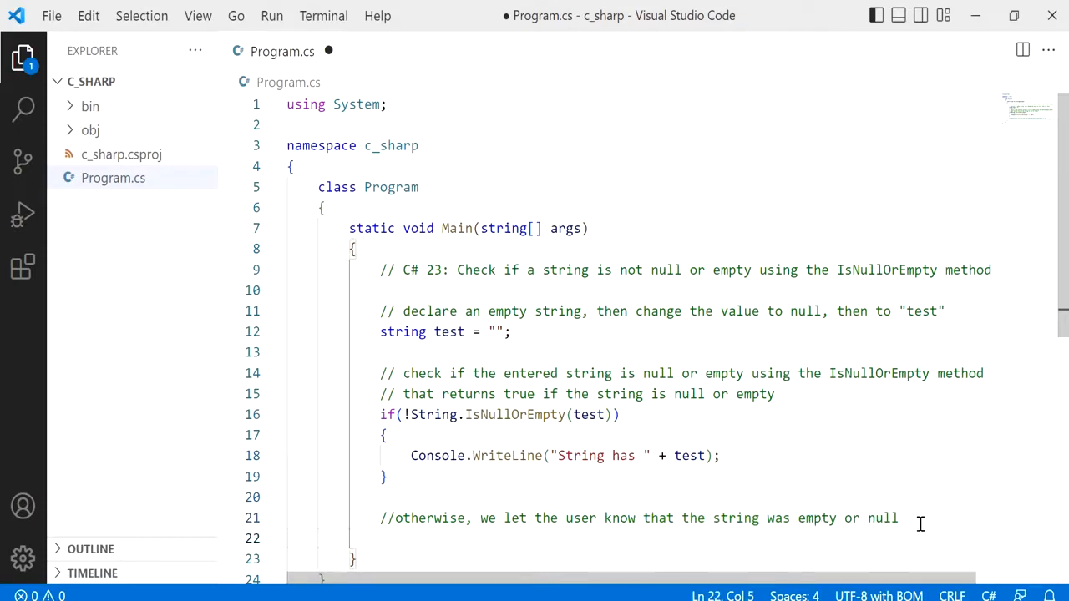
scroll(914, 522, down, 3)
key(Tab)
key(Tab)
text(else)
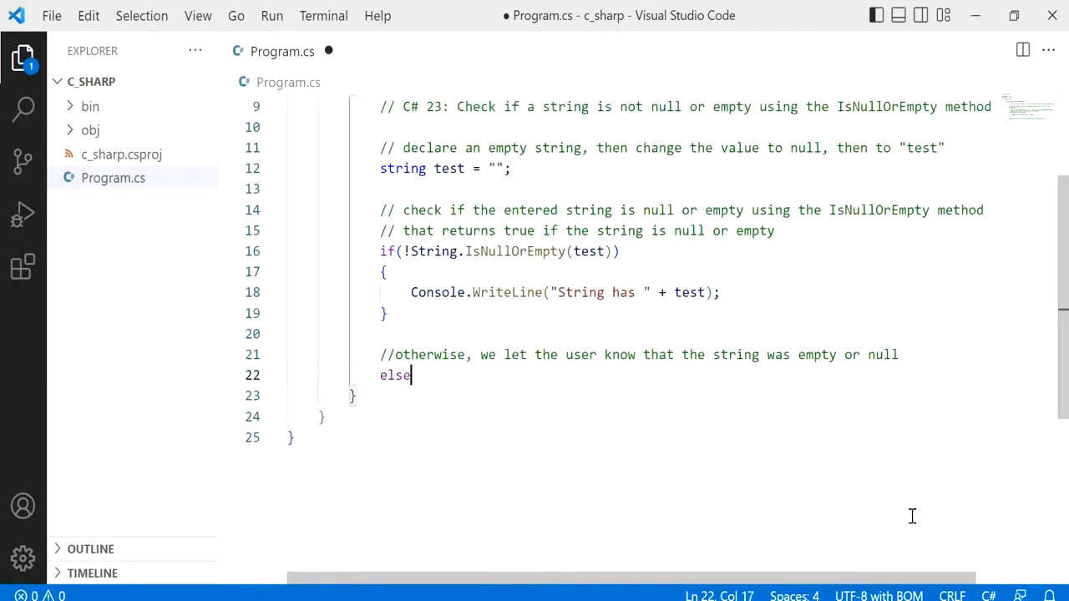
key(Return)
text({)
key(Return)
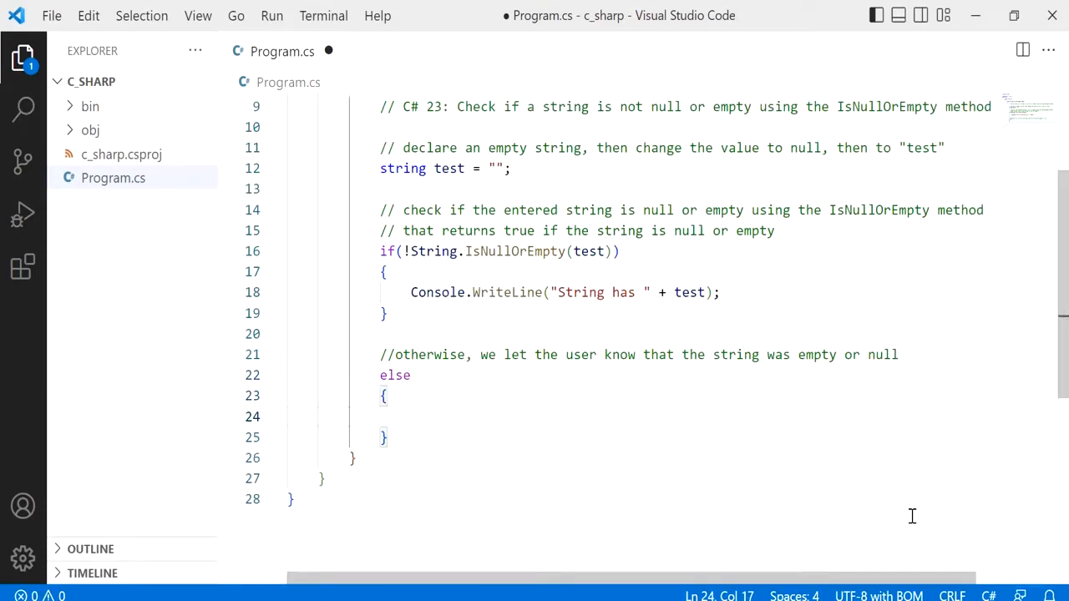
drag(755, 294, 411, 292)
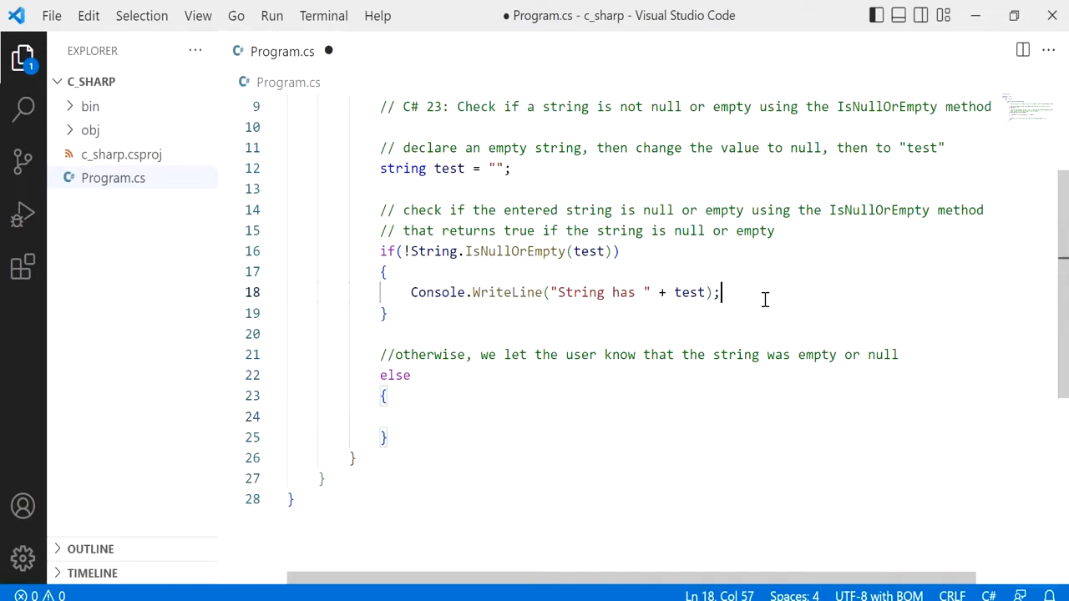
click(414, 417)
text(Console.WriteLine("String has " + test);)
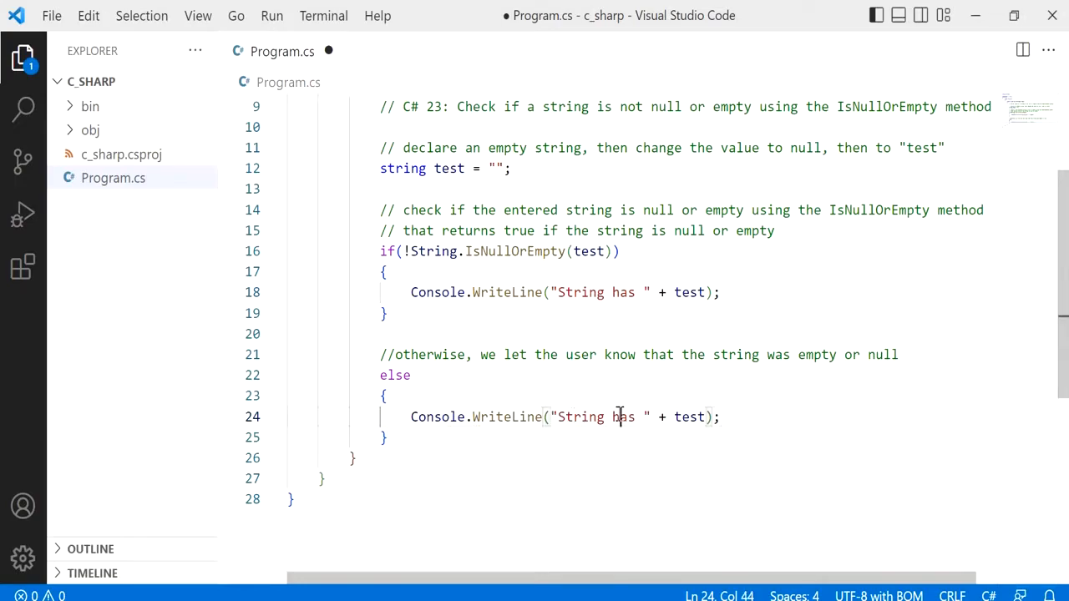
Step: Change the else message to "String null or empty" without + test and save Program.cs
double_click(622, 416)
text(e)
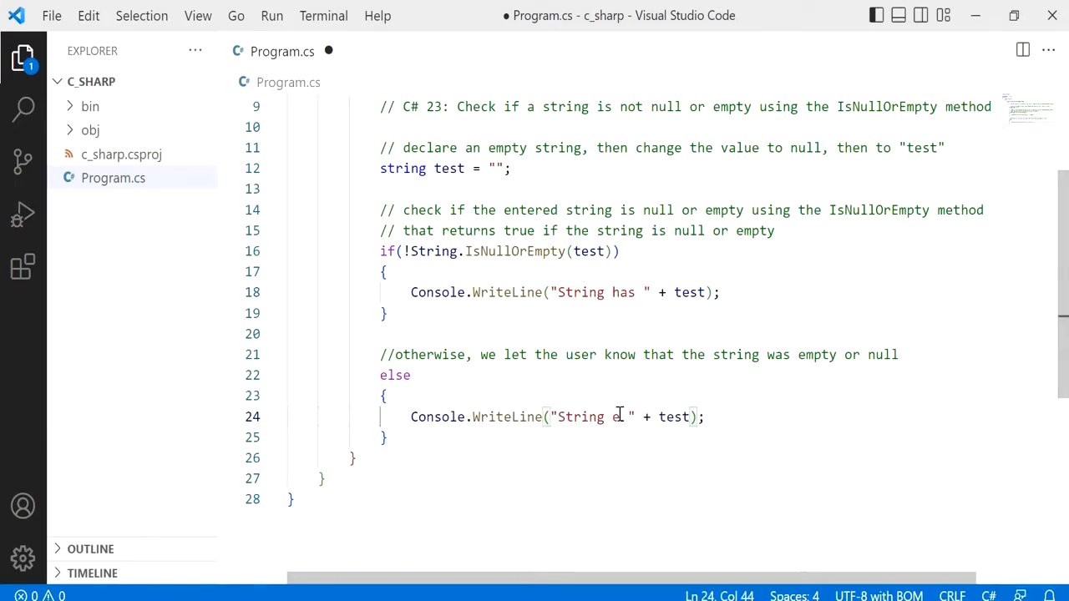
key(BackSpace)
text(nul)
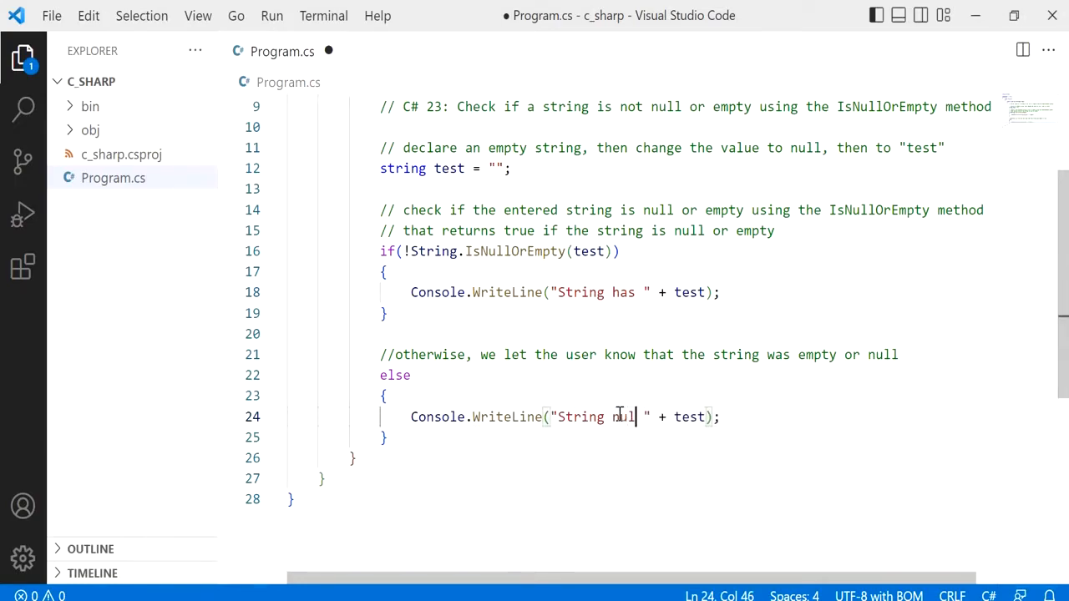
text(l or empty)
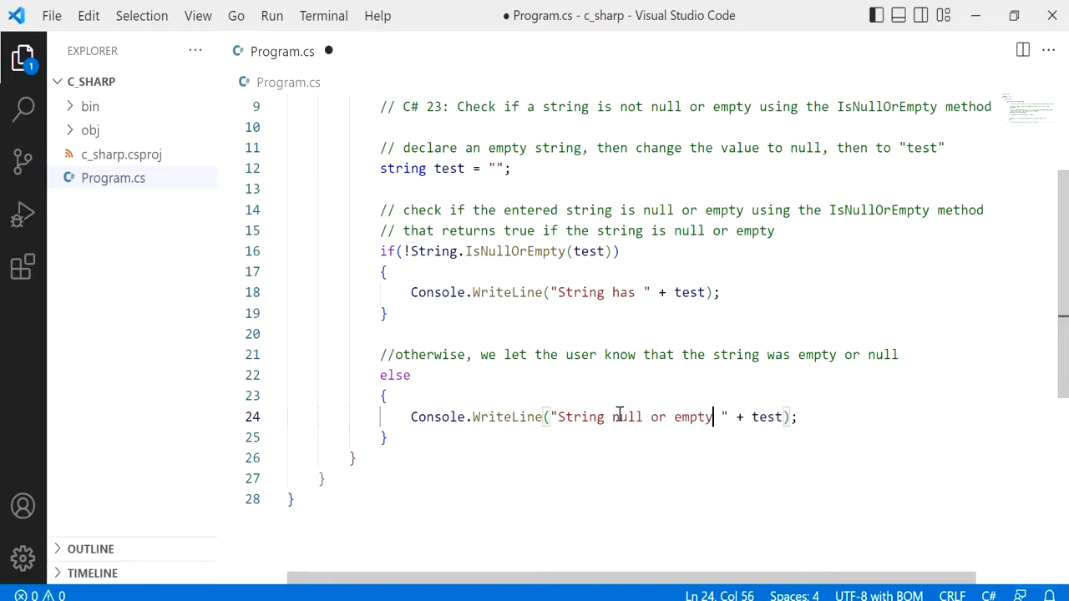
key(Delete)
drag(735, 417, 740, 417)
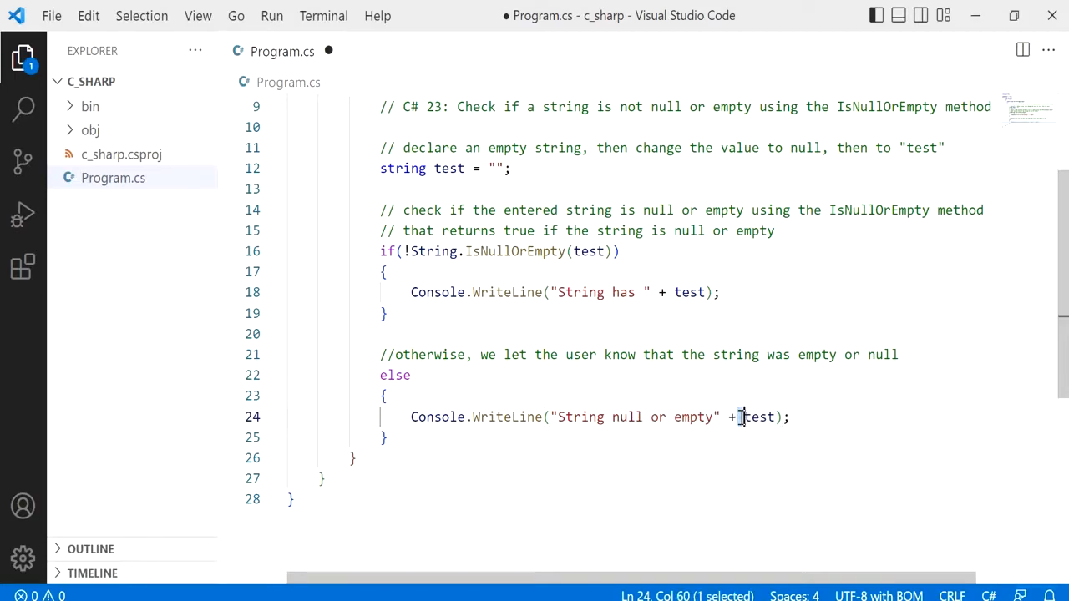
key(Delete)
key(Delete)
key(Delete)
key(Delete)
key(BackSpace)
key(BackSpace)
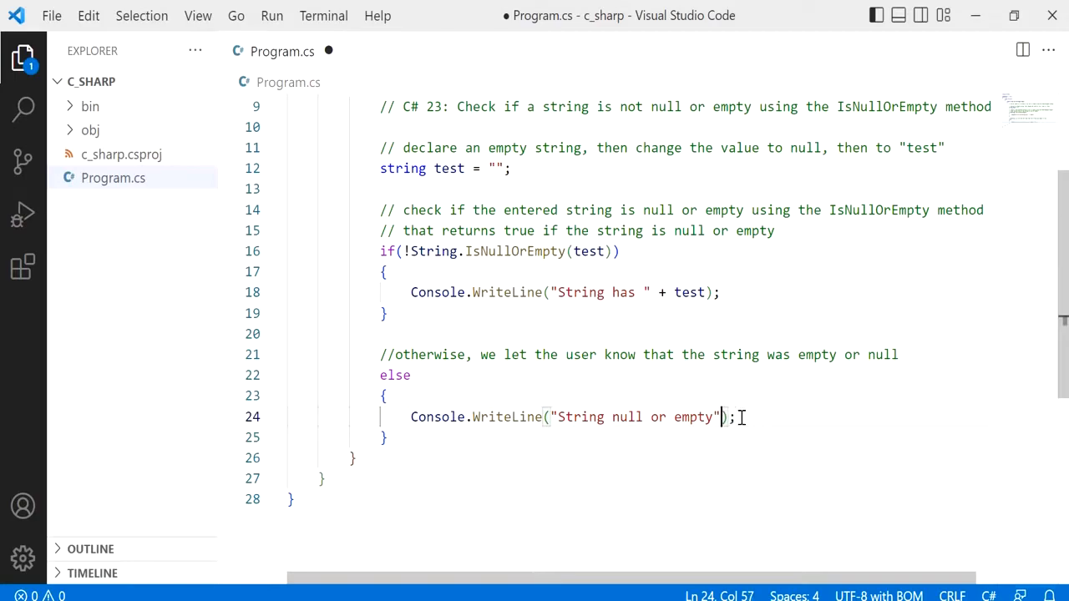
key(ctrl+s)
Step: Run dotnet run in a new terminal, printing "String null or empty" for the empty string
click(323, 15)
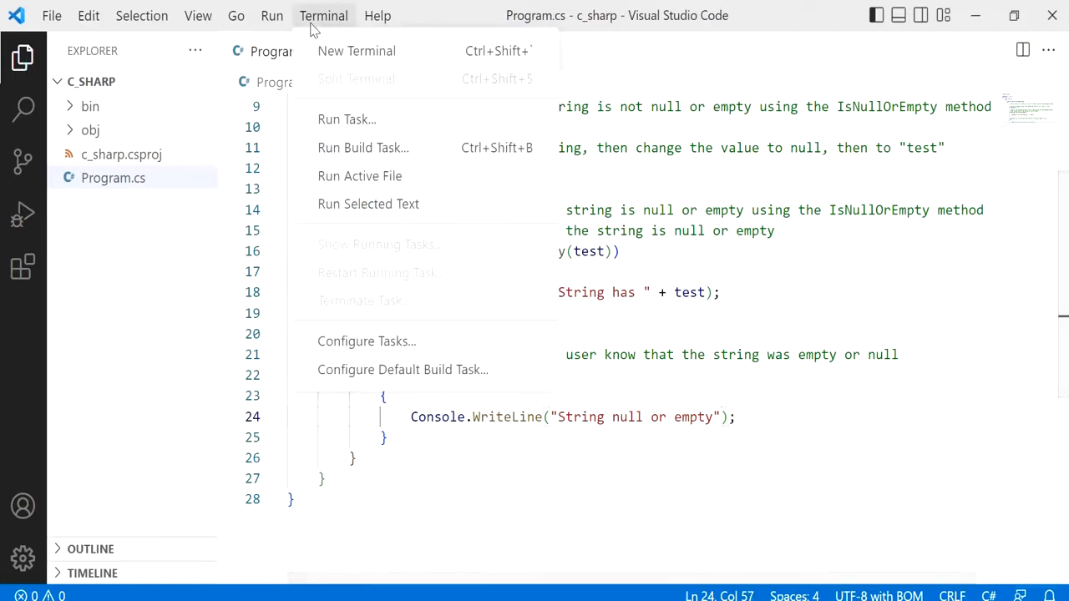
click(359, 50)
scroll(431, 200, up, 2)
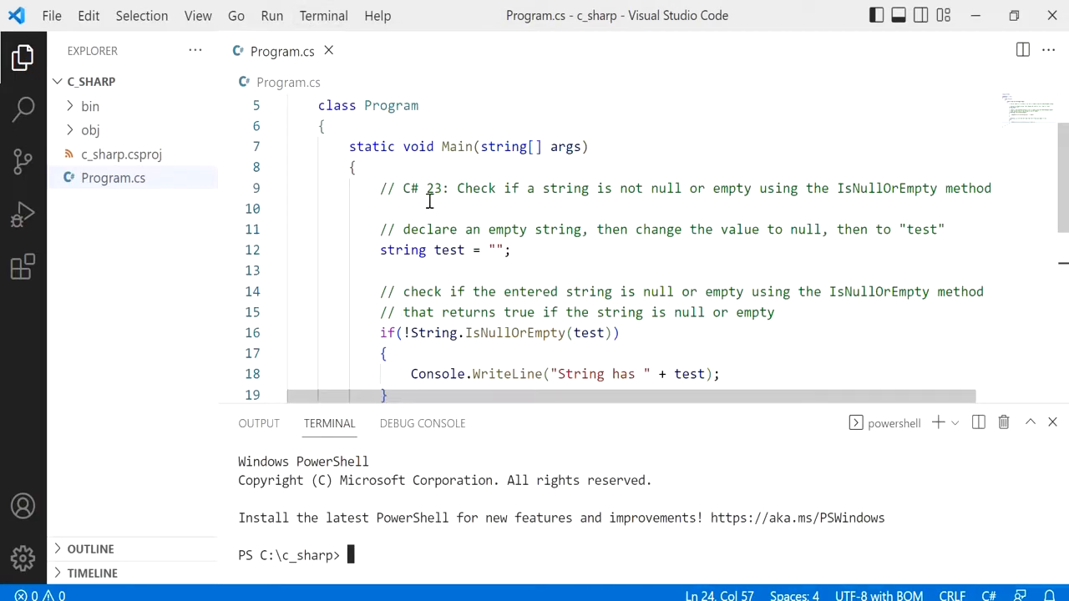
drag(479, 241, 511, 250)
scroll(492, 270, down, 2)
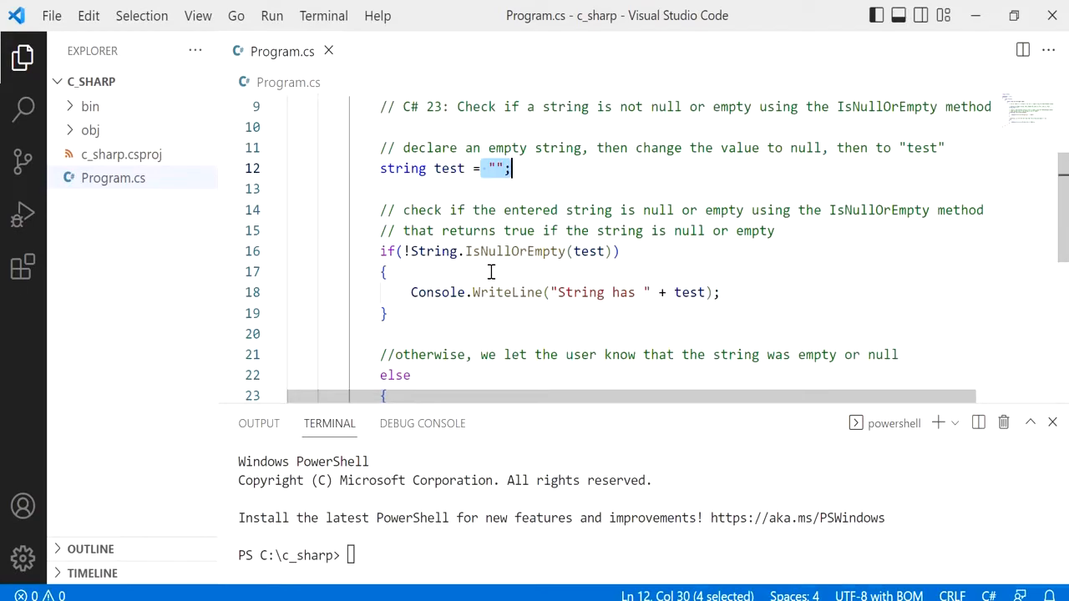
scroll(488, 289, down, 2)
drag(473, 334, 727, 335)
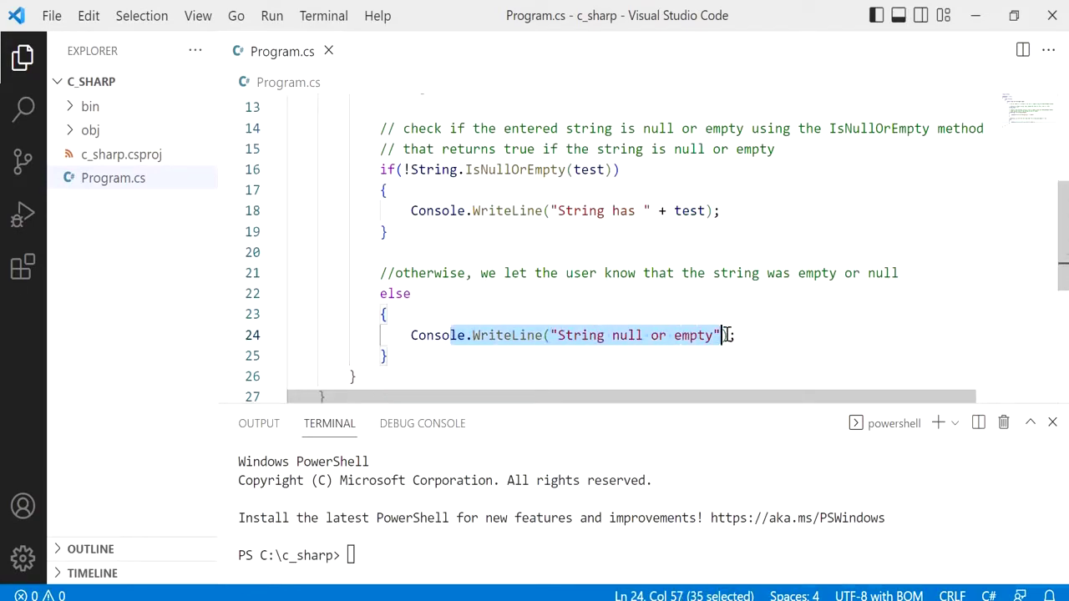
click(364, 558)
text(dotne)
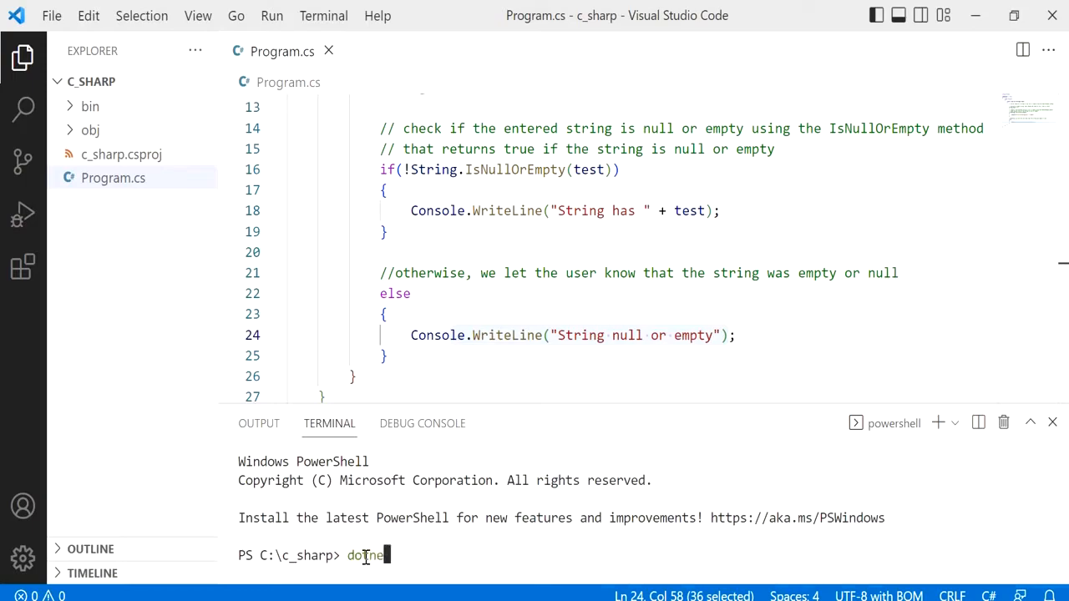
text(t run)
key(Return)
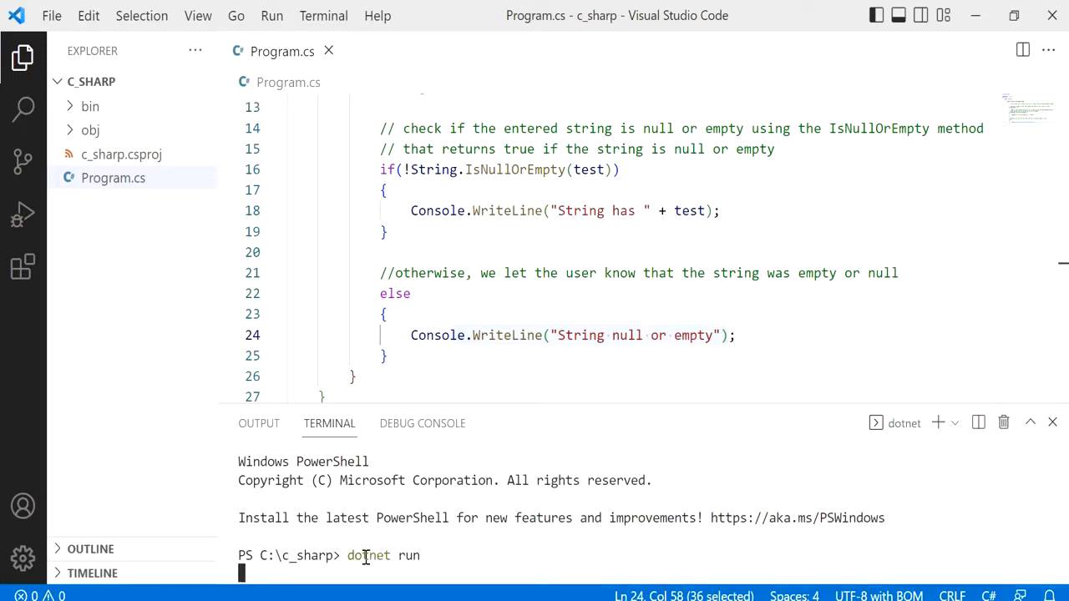
drag(401, 560, 507, 244)
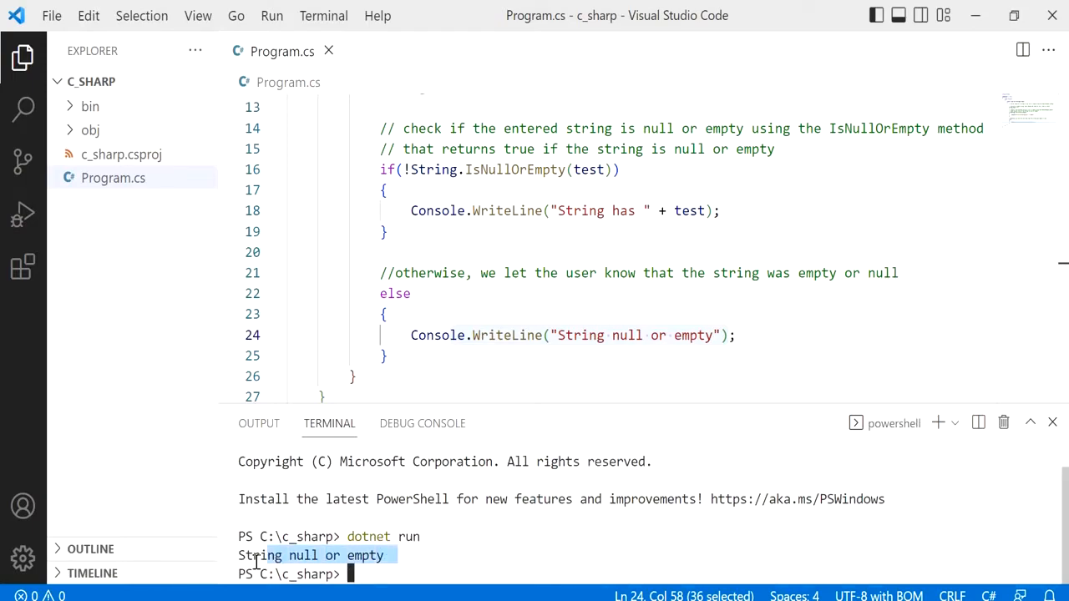
scroll(508, 245, up, 2)
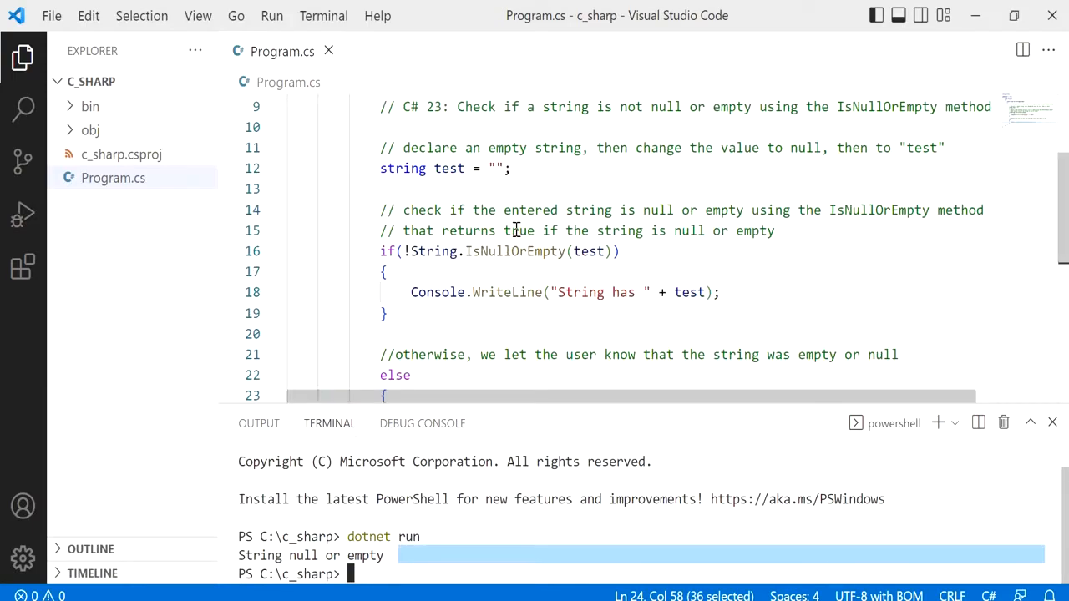
Step: Replace the empty string assigned to test with null and save
double_click(805, 148)
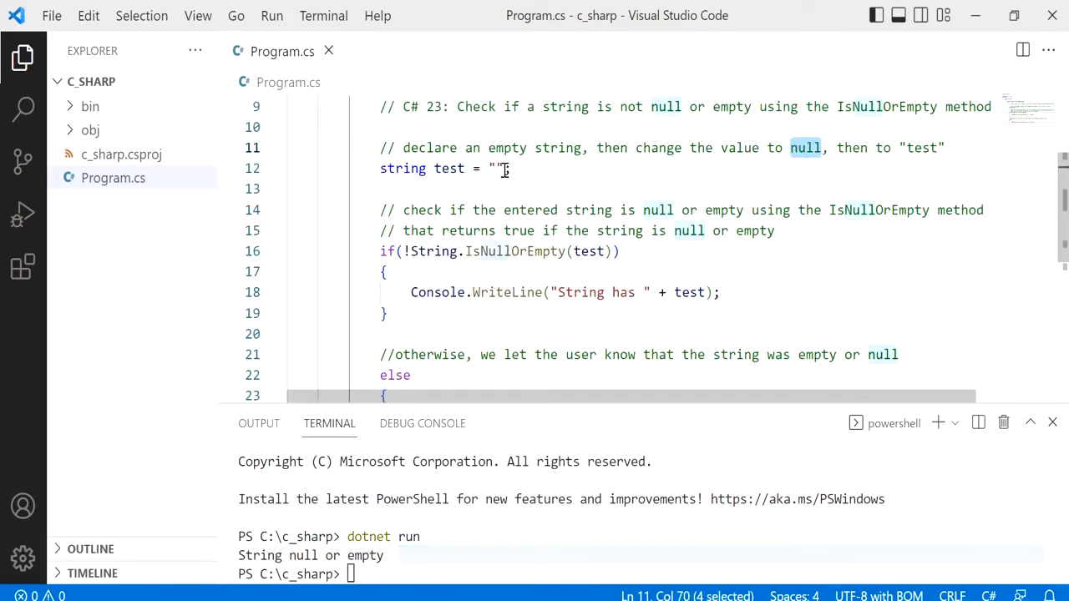
mouse_move(503, 168)
mouse_down()
mouse_move(482, 170)
mouse_move(504, 168)
mouse_up()
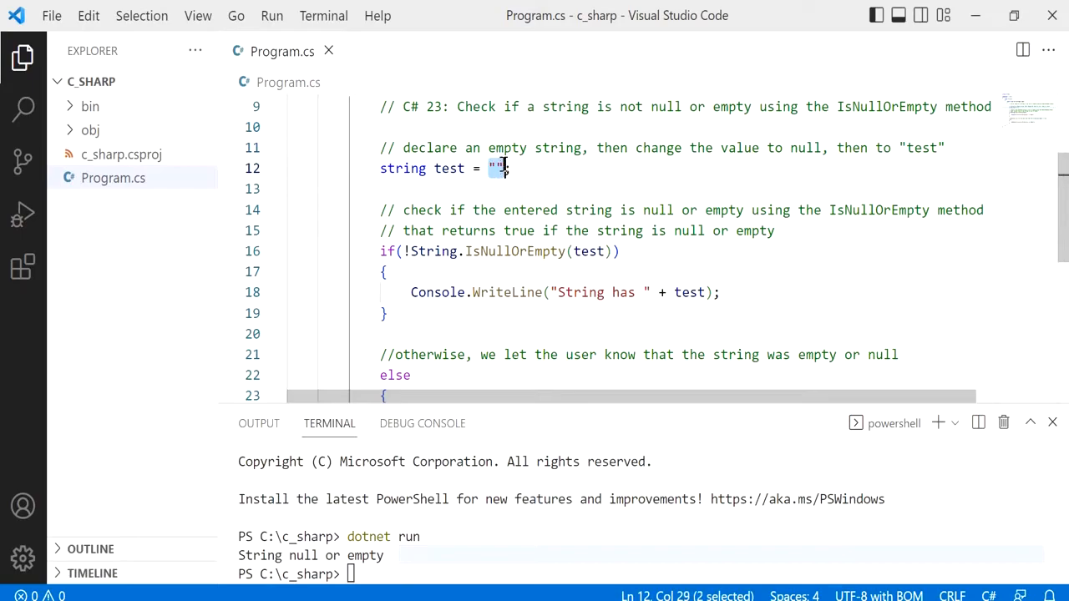
text(null)
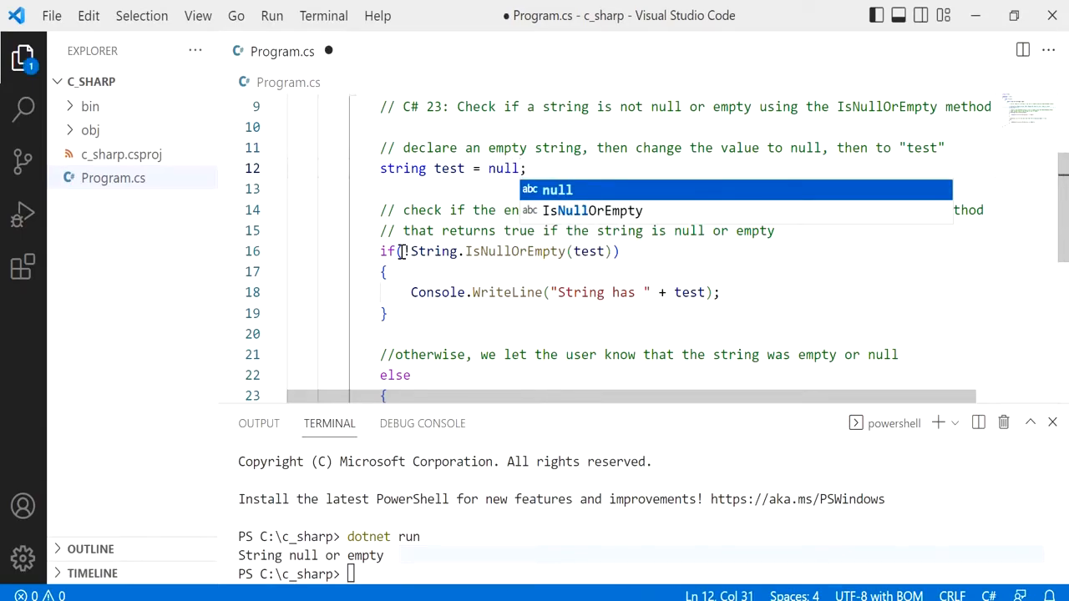
drag(409, 251, 613, 251)
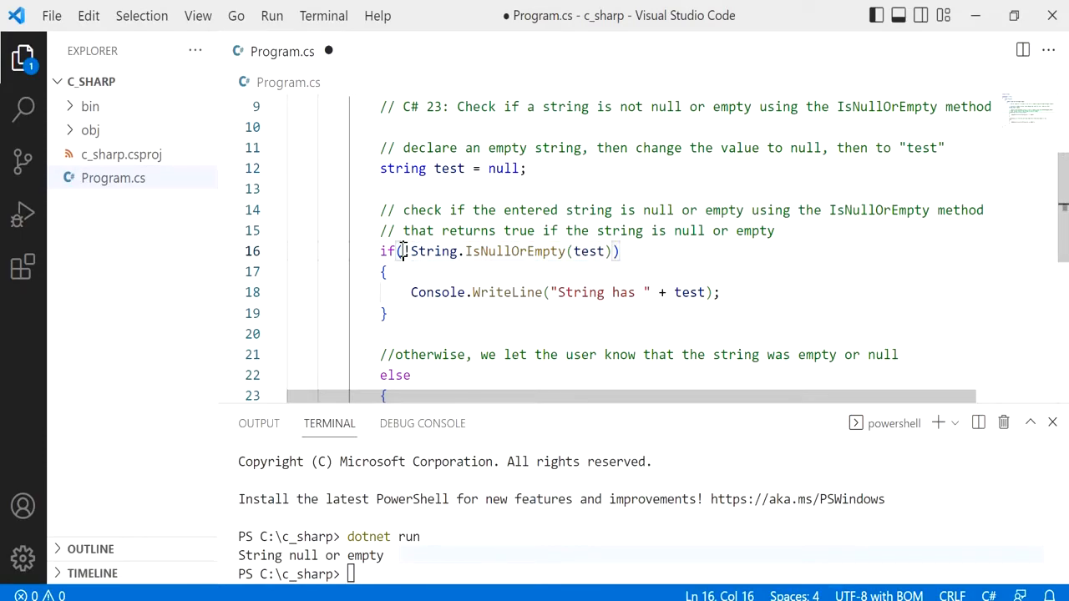
drag(404, 251, 614, 251)
scroll(423, 303, down, 2)
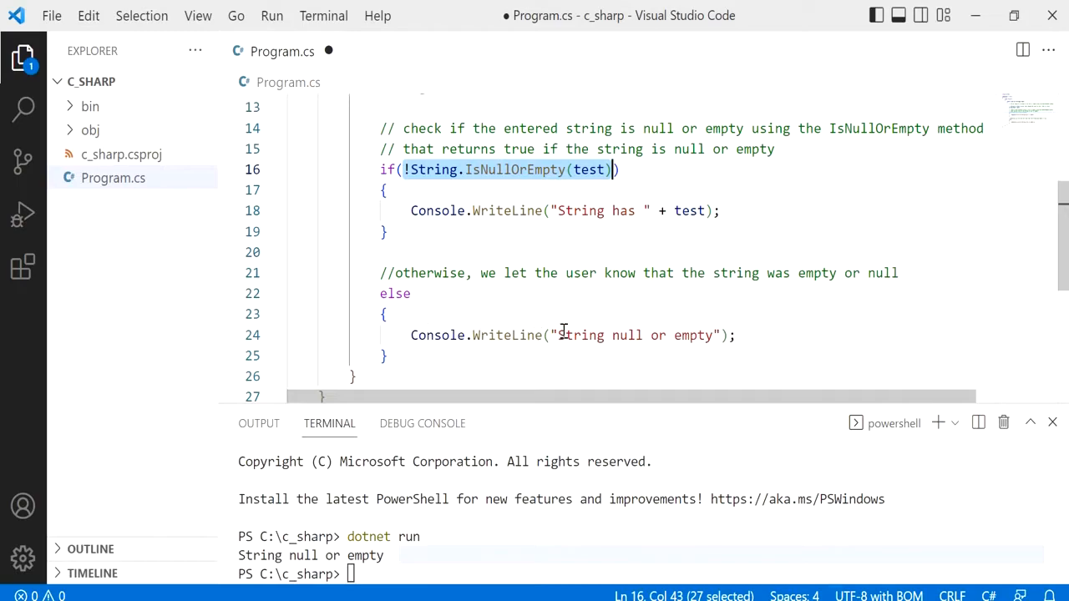
drag(567, 335, 711, 335)
key(ctrl+s)
Step: Rerun dotnet run, which shows a nullability warning and "String null or empty"
click(498, 548)
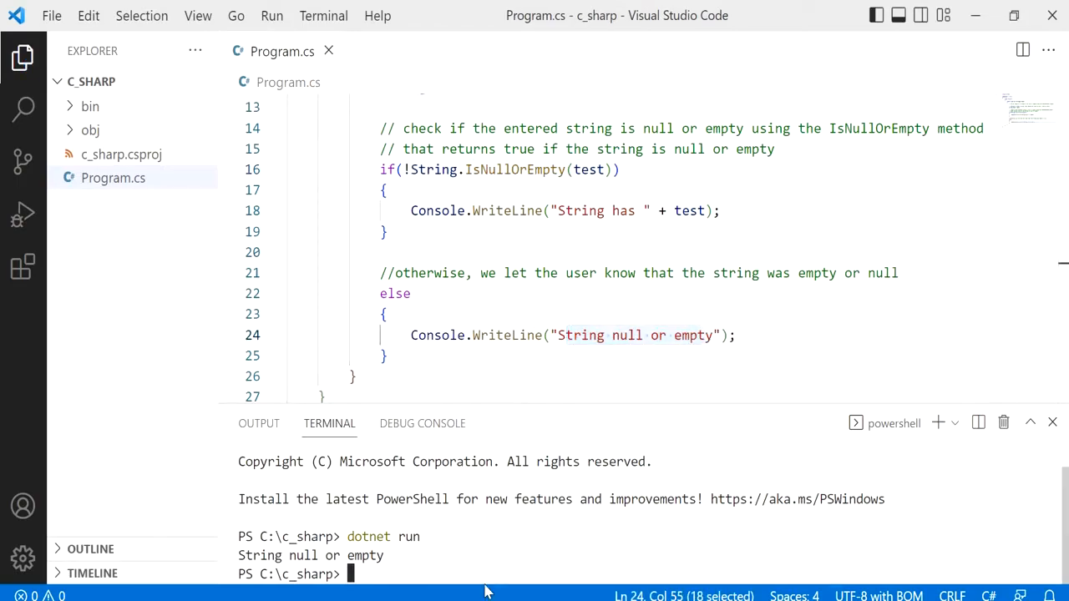
key(Up)
key(Return)
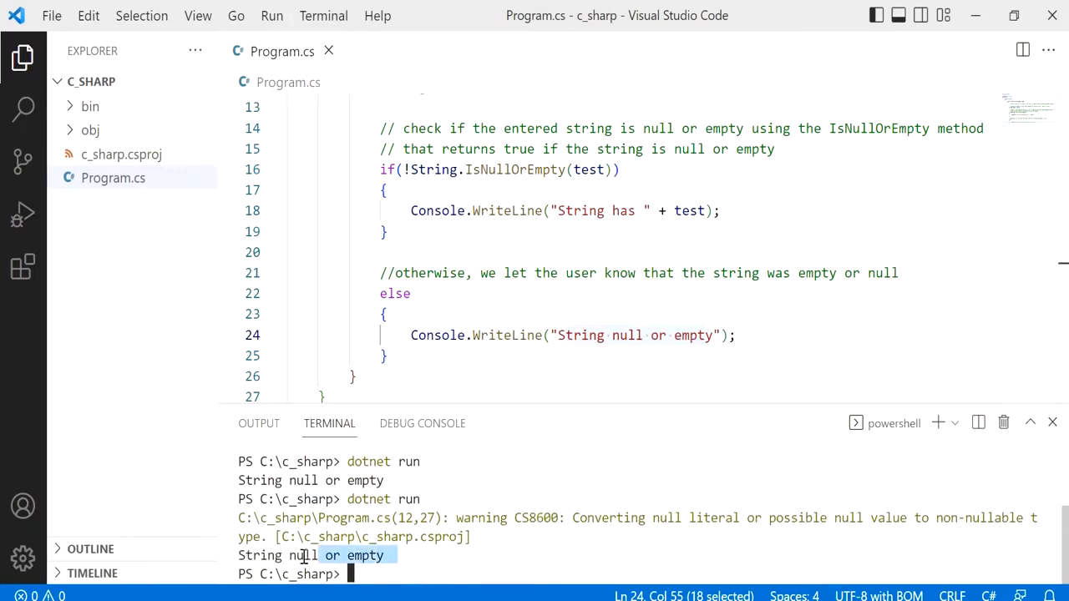
drag(397, 556, 238, 555)
scroll(574, 233, up, 3)
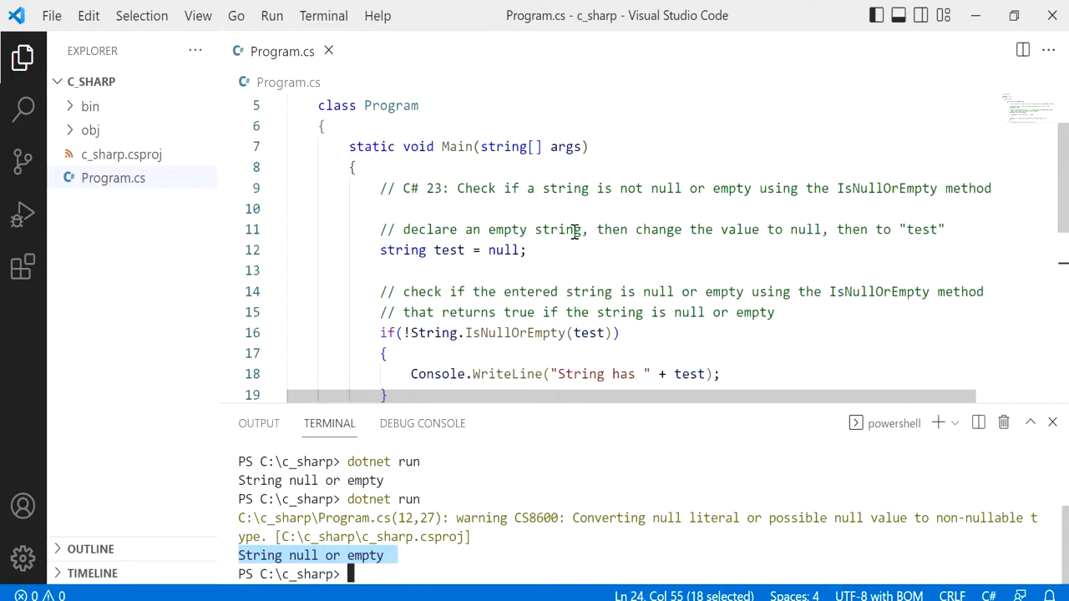
Step: Assign "test" to test, save, and rerun dotnet run to print "String has test"
double_click(508, 250)
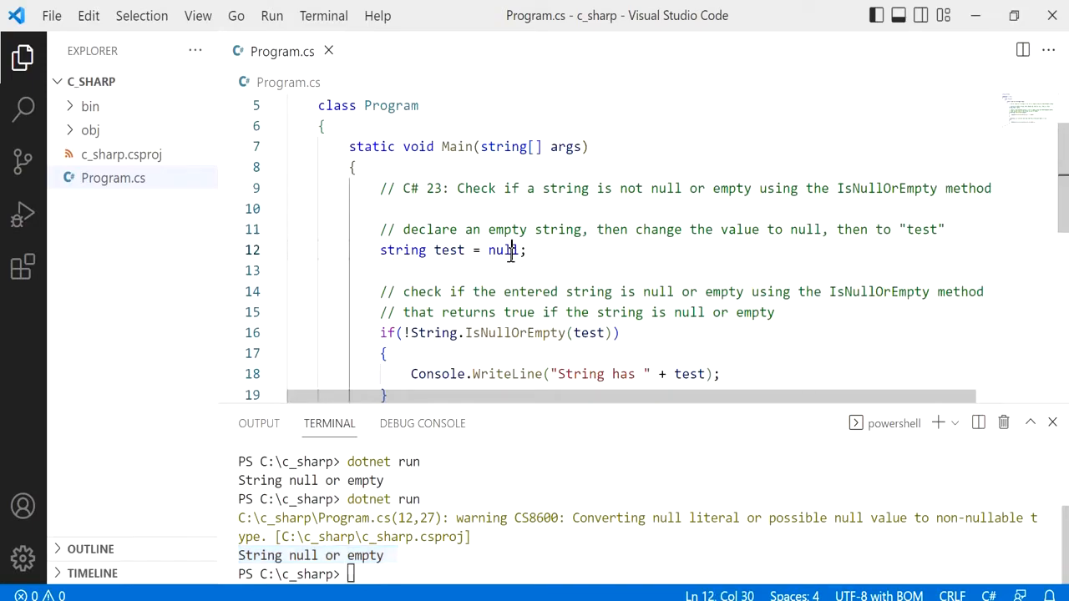
text(")
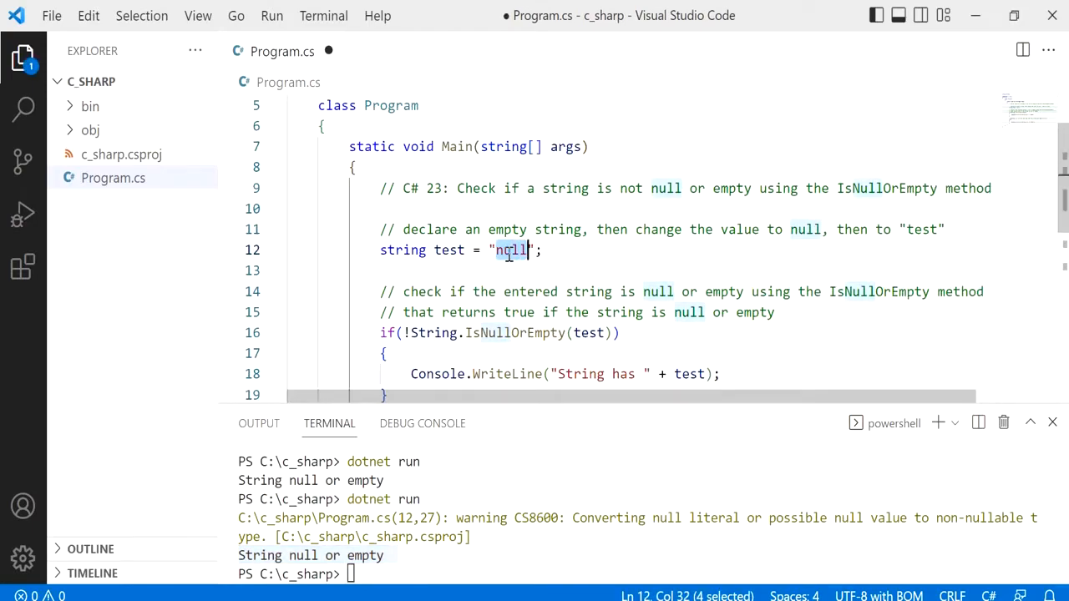
text(test)
key(ctrl+s)
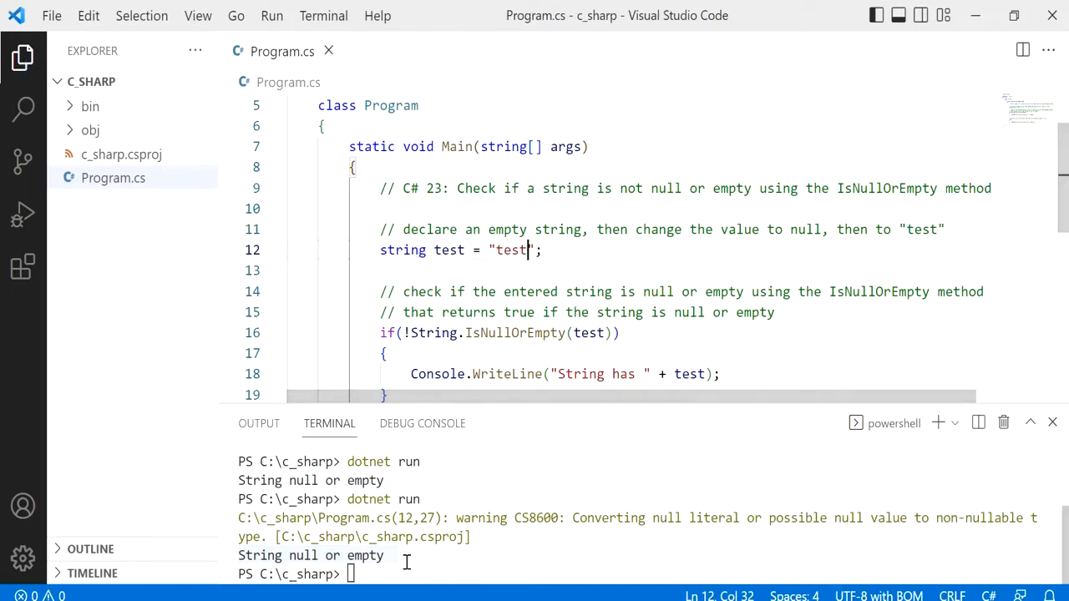
click(406, 568)
key(Up)
key(Return)
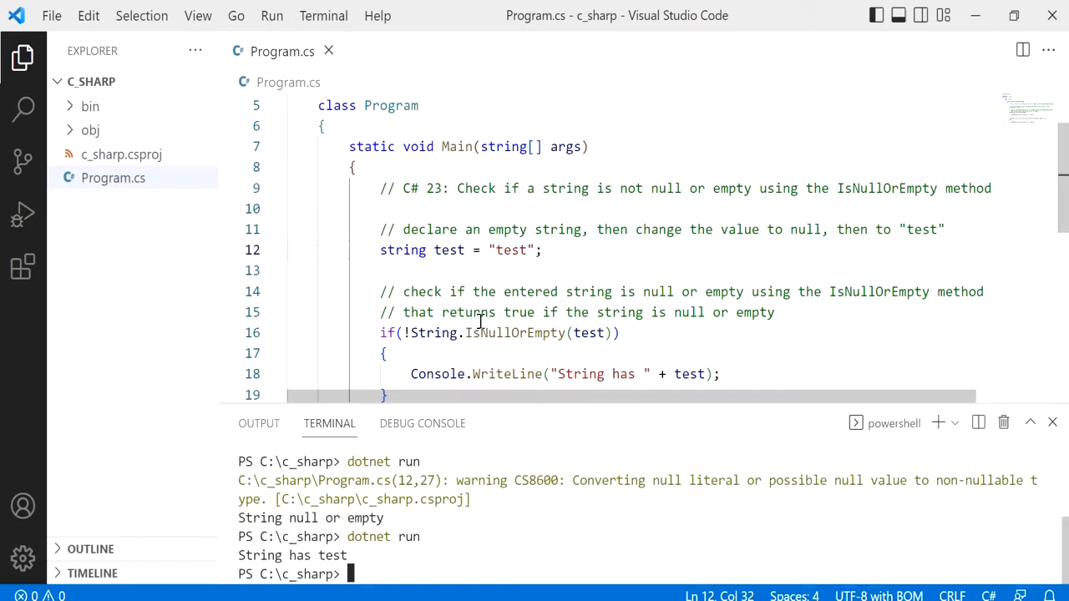
drag(723, 373, 410, 374)
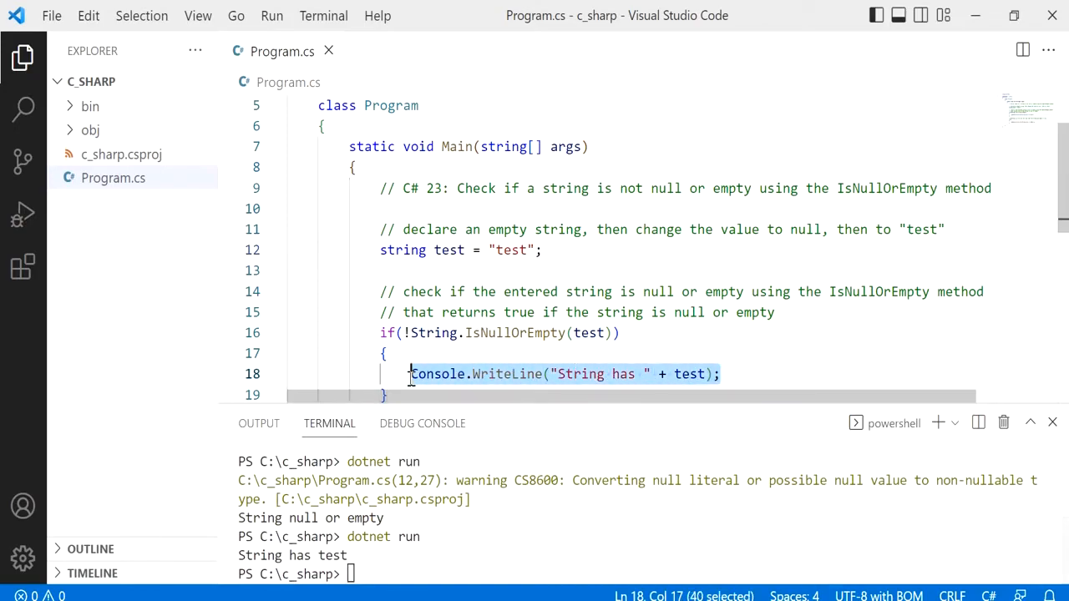
scroll(426, 334, down, 2)
drag(410, 251, 607, 252)
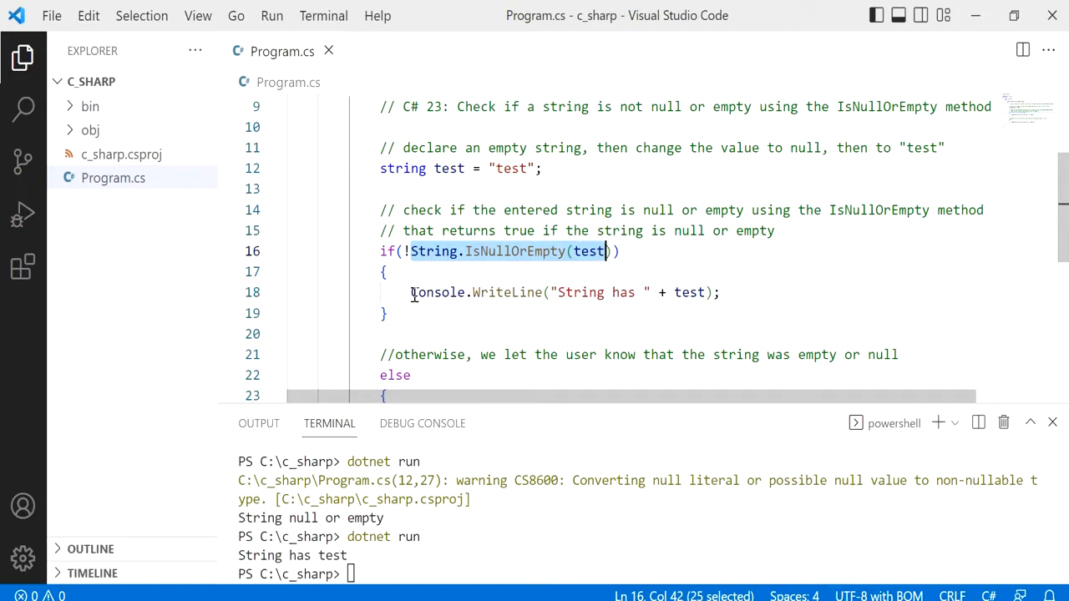
drag(411, 292, 740, 292)
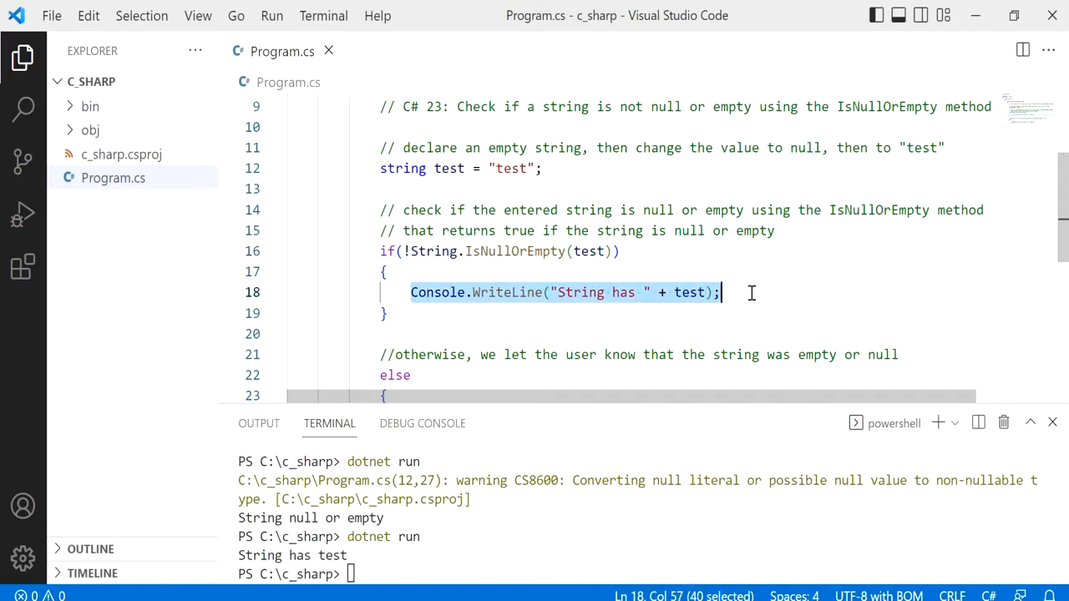